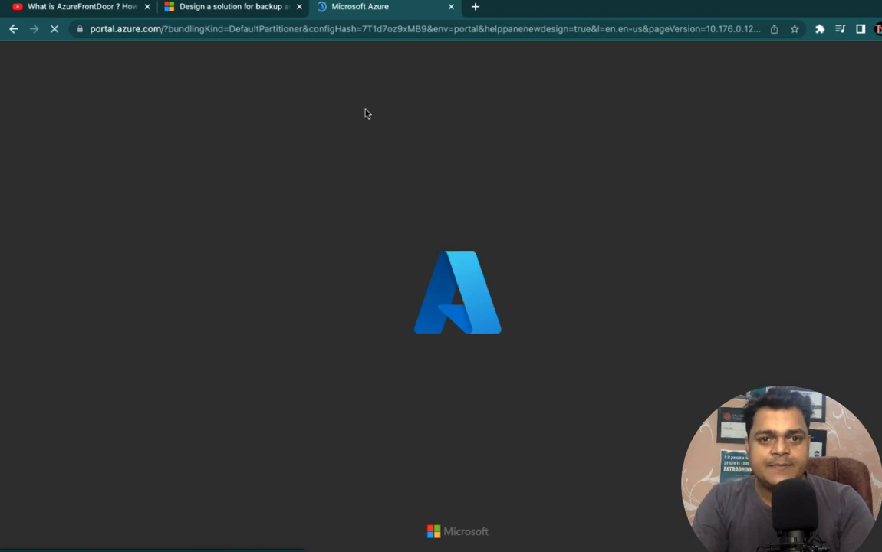
click(213, 14)
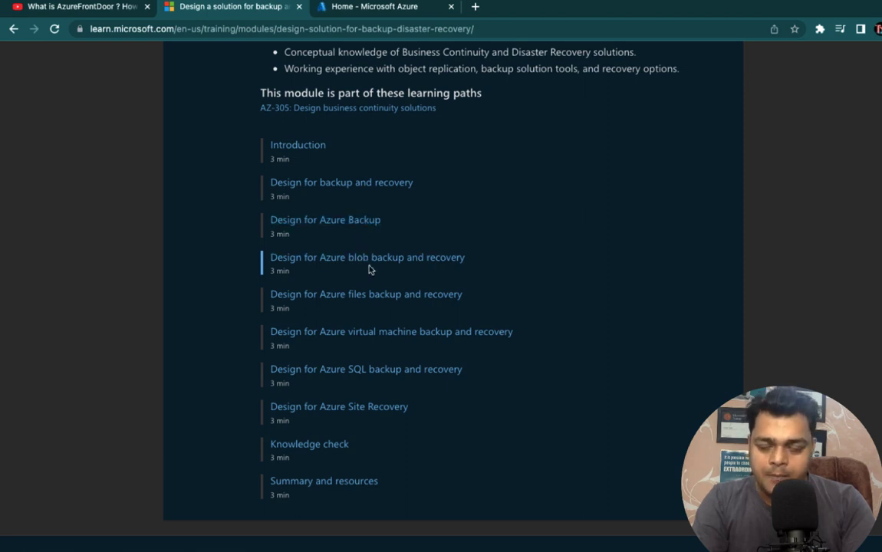
click(366, 30)
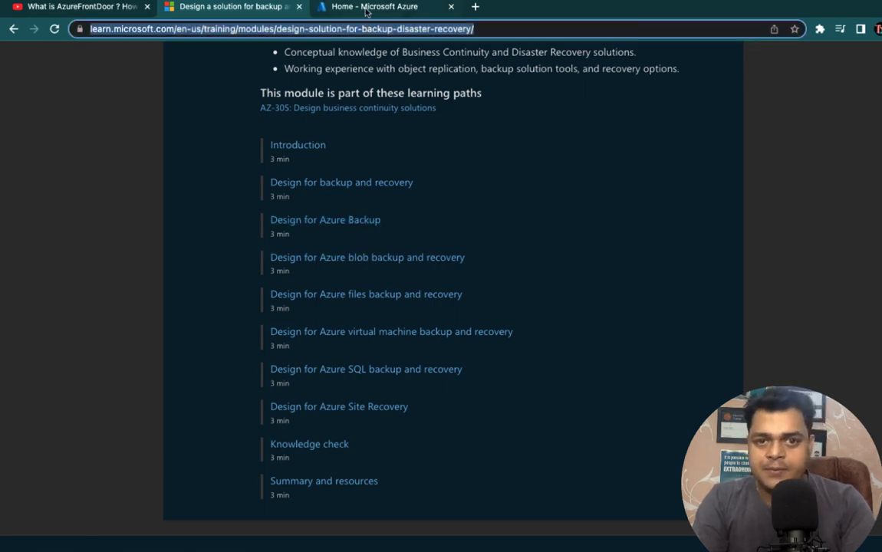
click(366, 7)
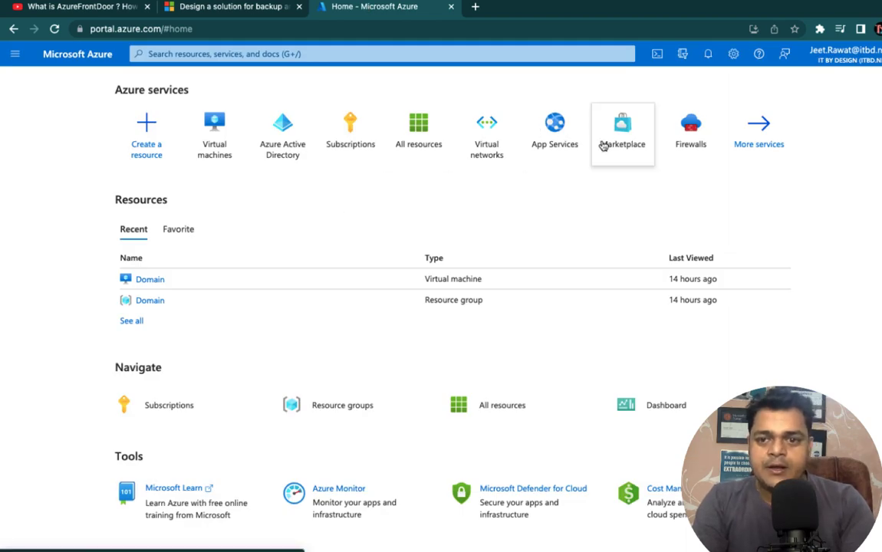
Find Storage accounts in the Storage category of all Azure services and start creating a new storage account
click(750, 148)
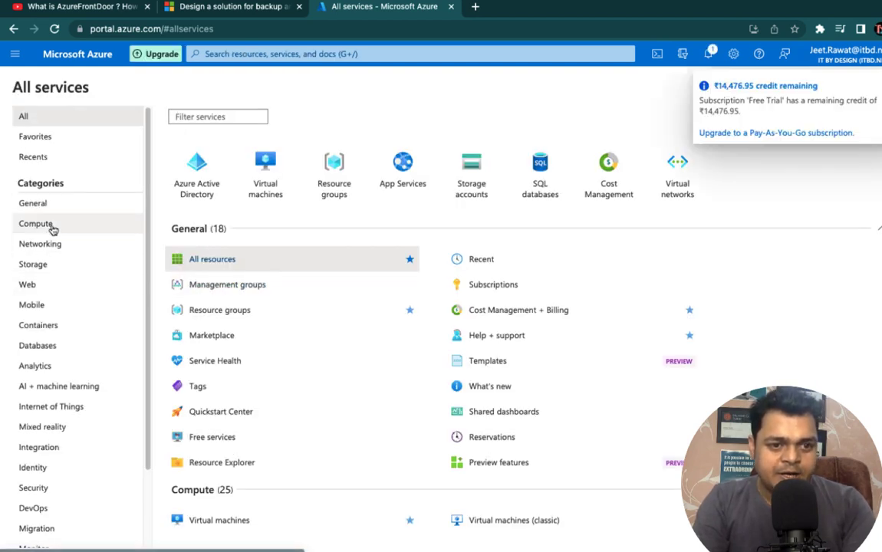
click(50, 229)
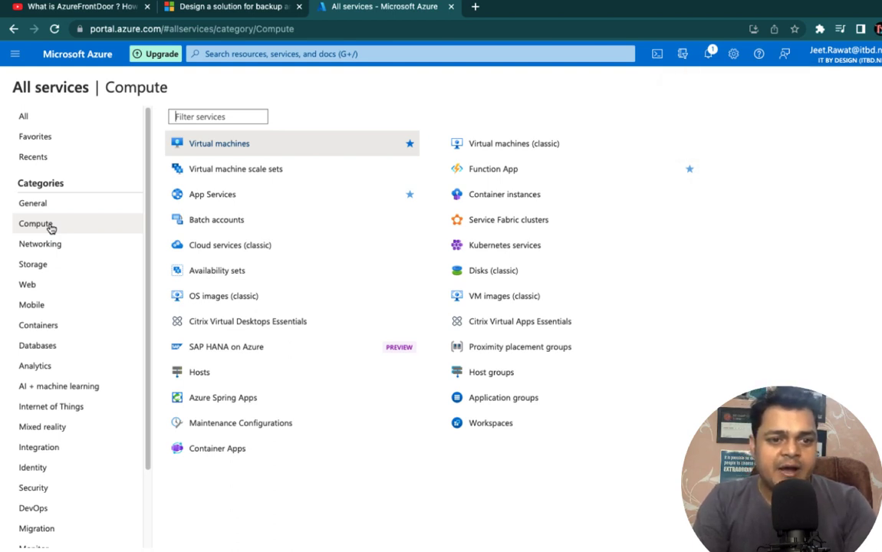
click(34, 264)
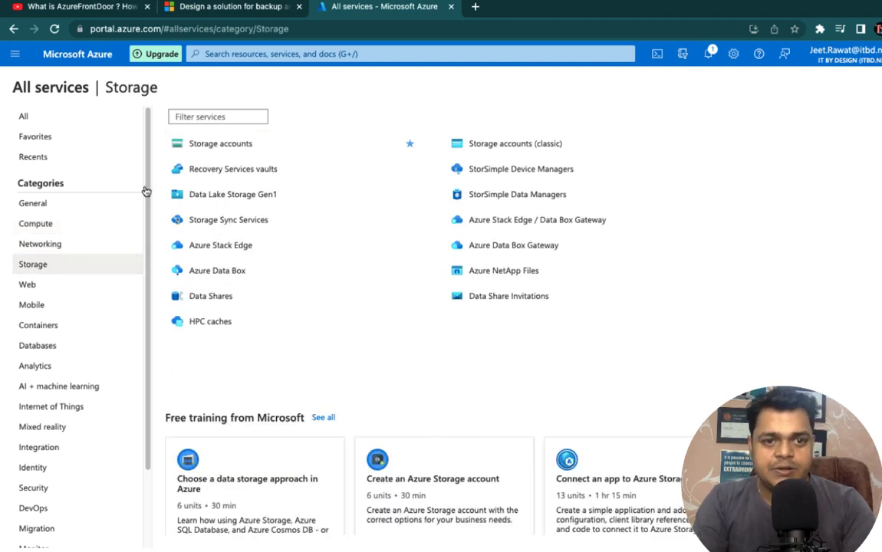
click(217, 152)
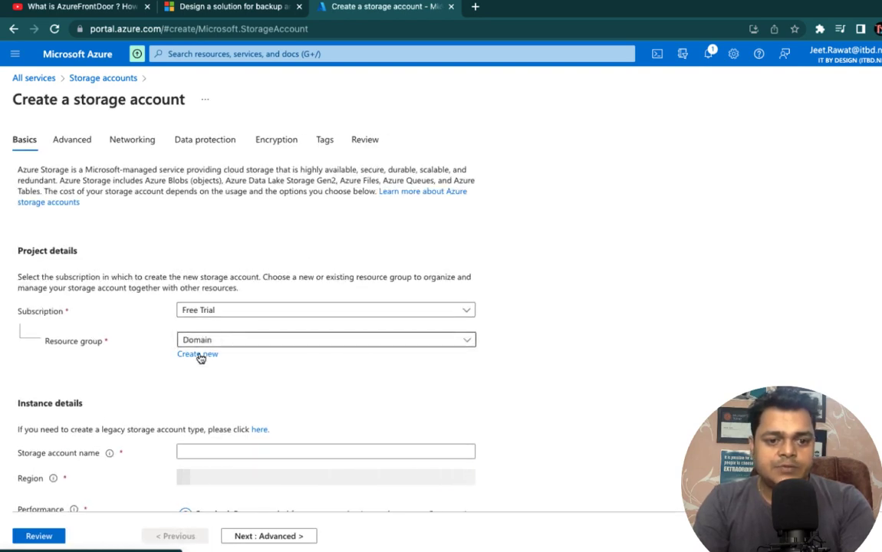
Name the new storage account classstorage12388
click(209, 449)
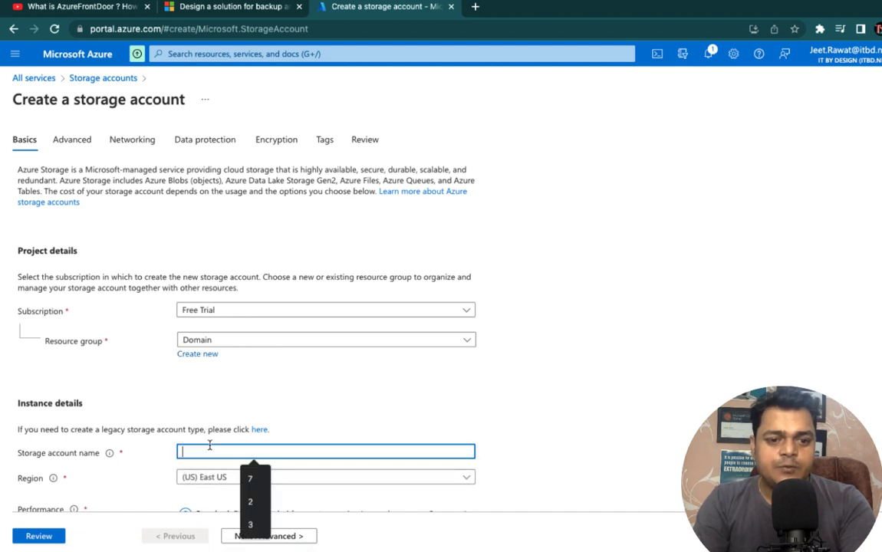
text(cla)
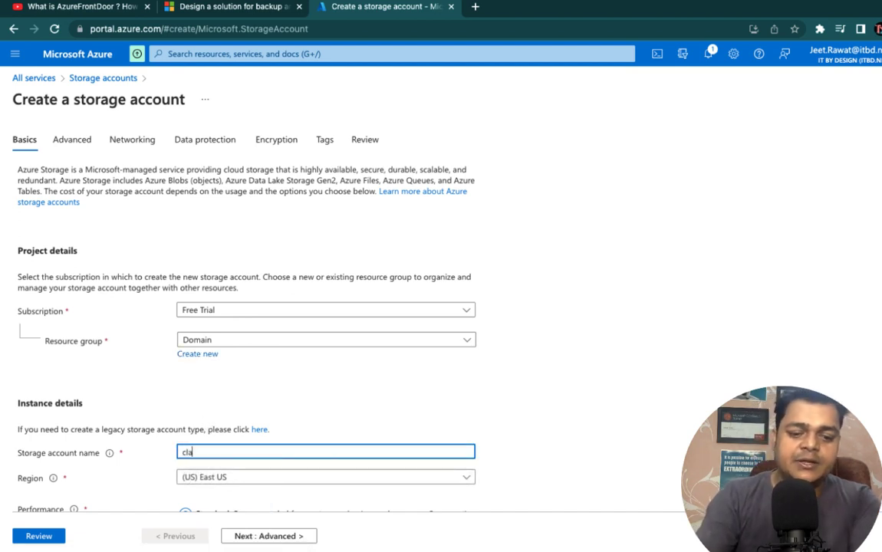
text(ssstorag)
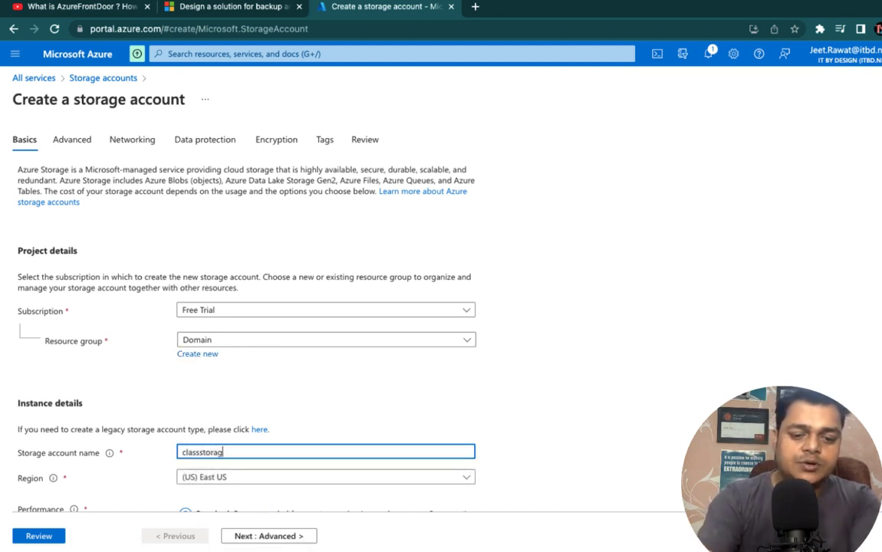
text(e123)
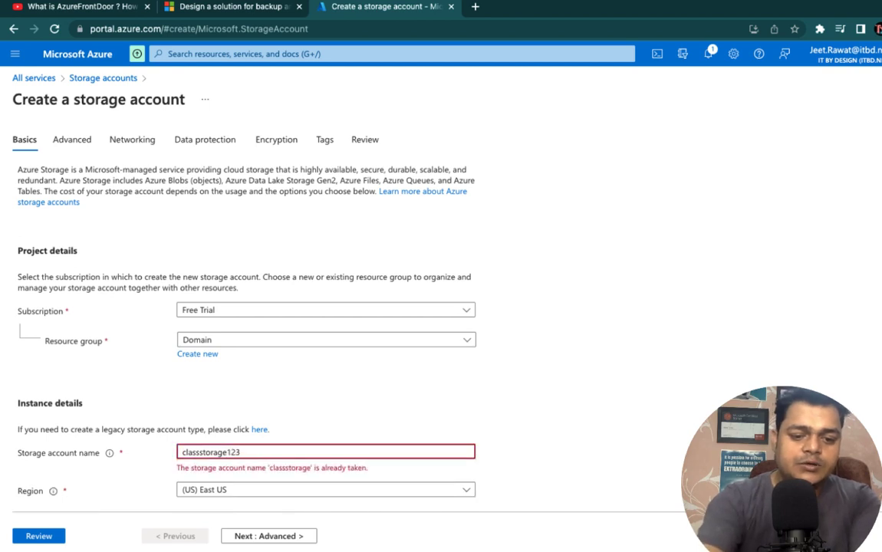
text(88)
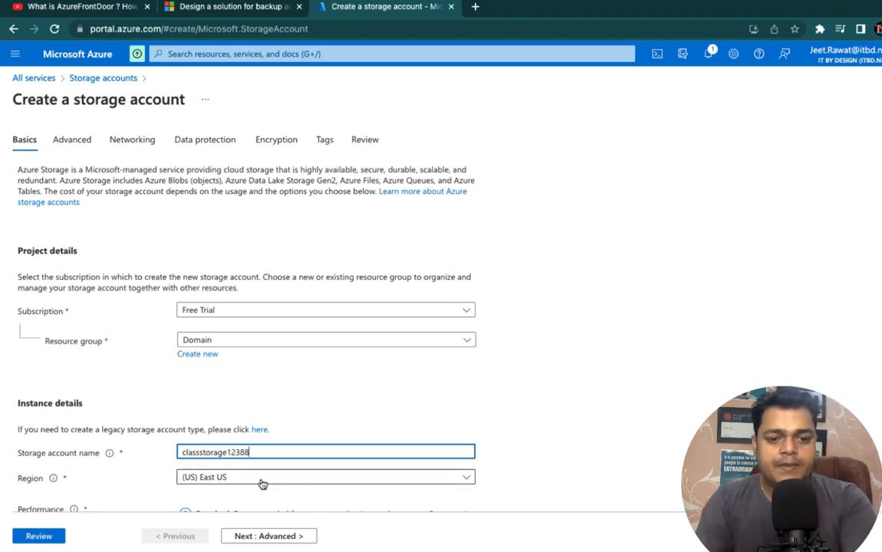
Set the storage account's region to (US) Central US
click(263, 484)
key(Escape)
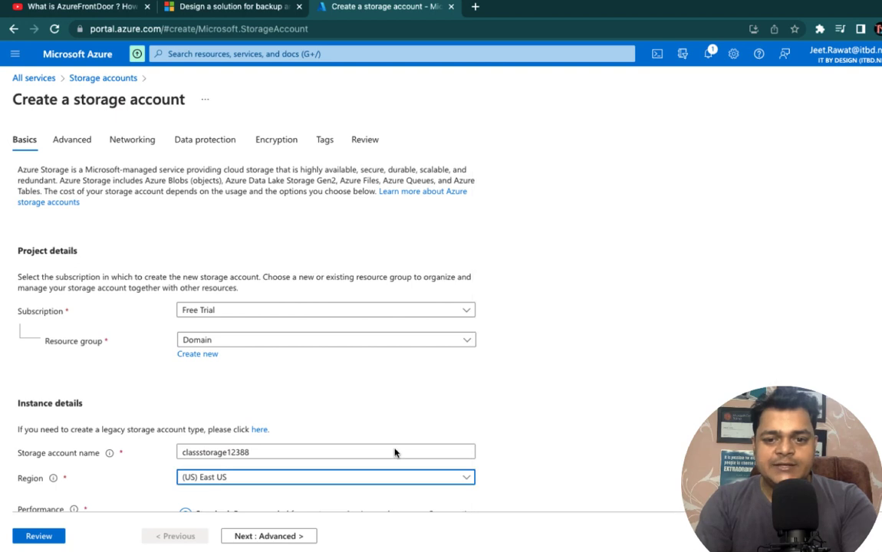
click(326, 479)
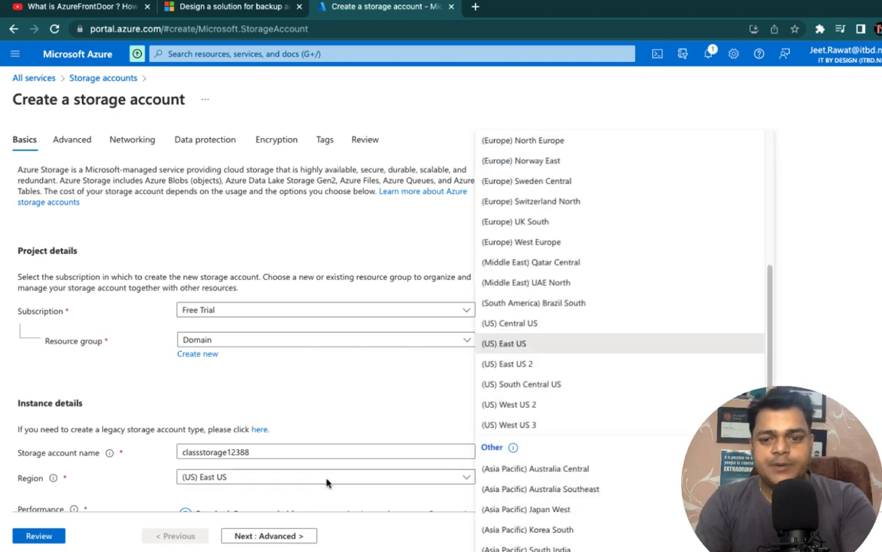
click(548, 322)
Keep the default advanced, networking, data protection, encryption and tag settings through to the review, and create the storage account
scroll(393, 379, down, 2)
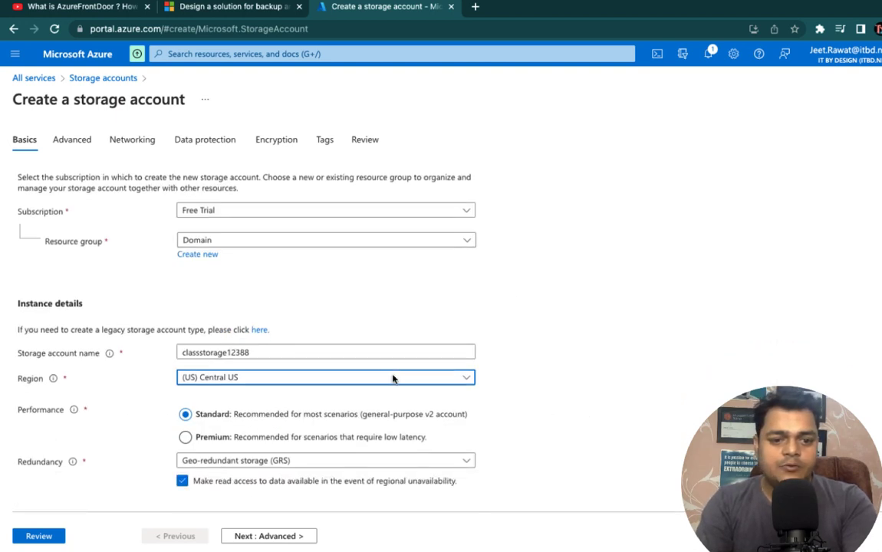
click(270, 536)
click(257, 536)
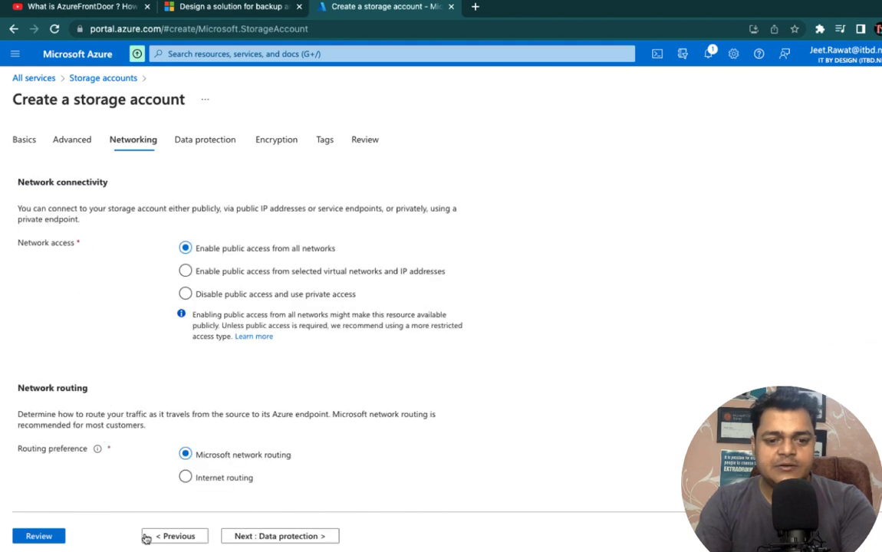
click(315, 538)
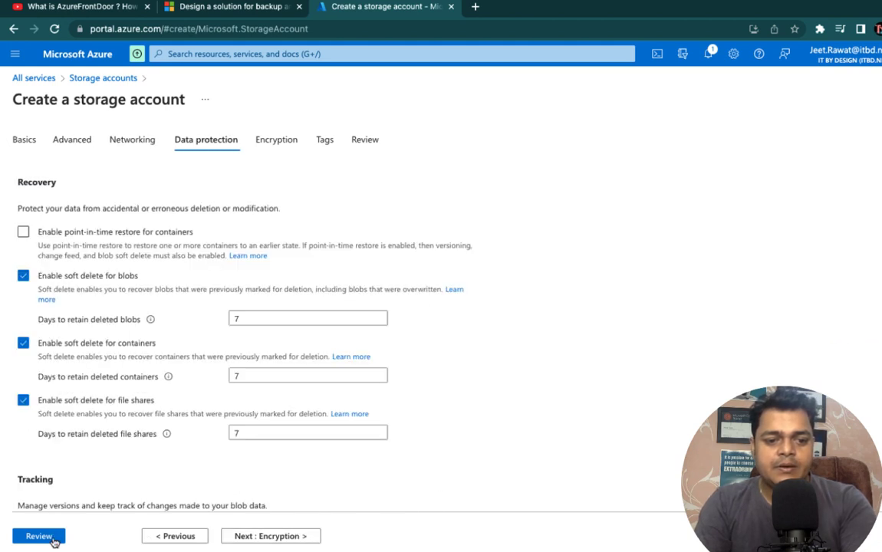
click(261, 537)
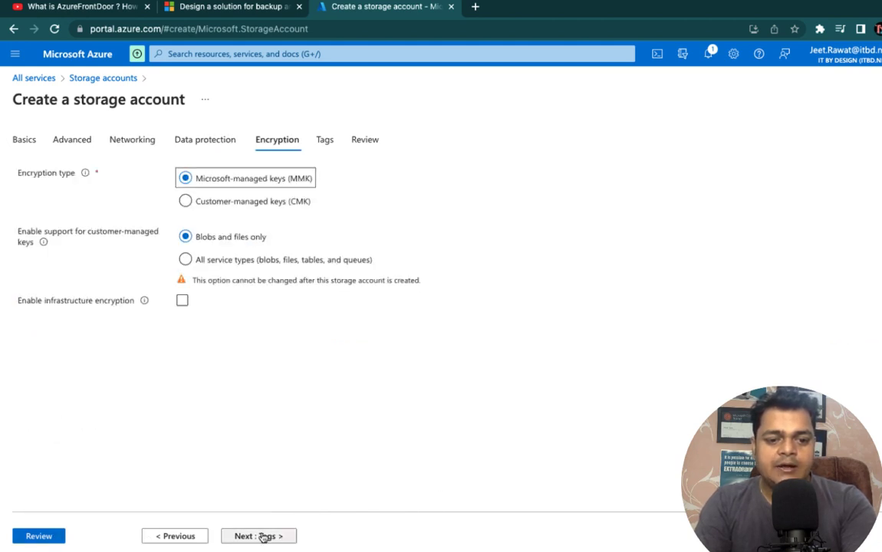
click(260, 536)
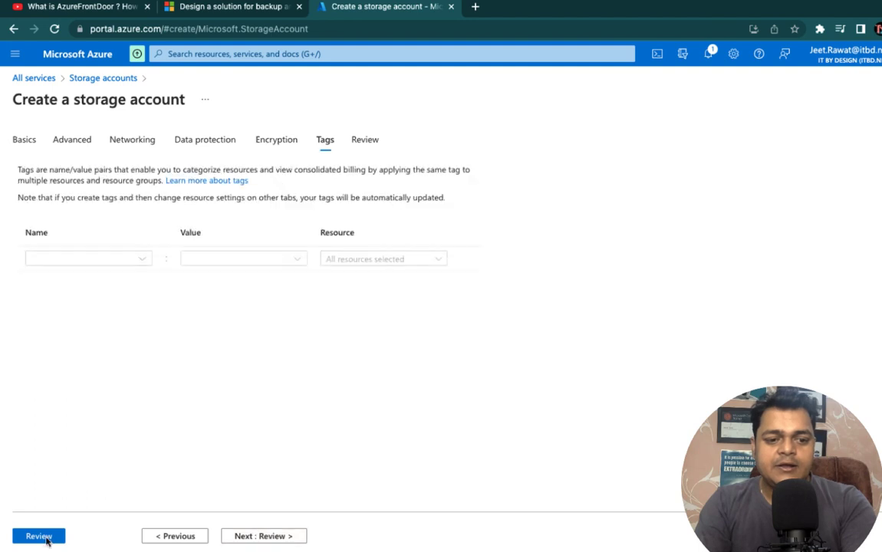
click(250, 537)
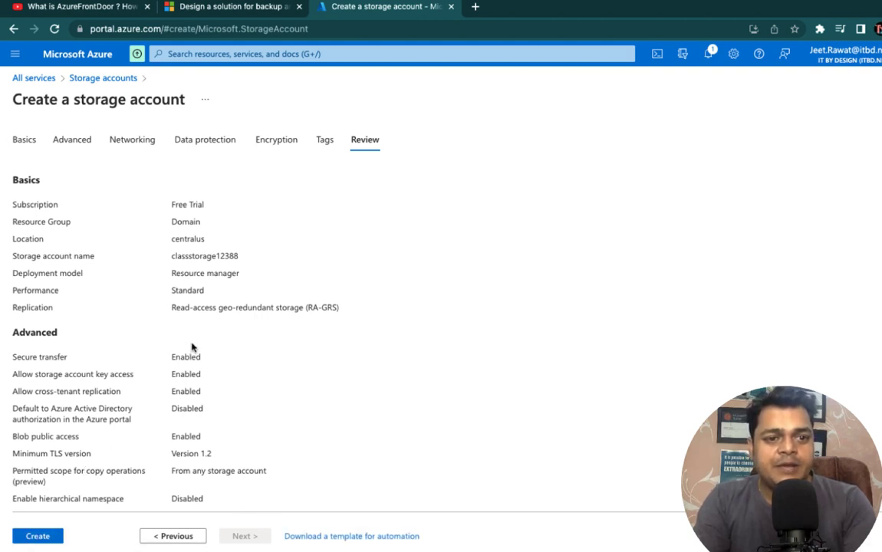
click(38, 537)
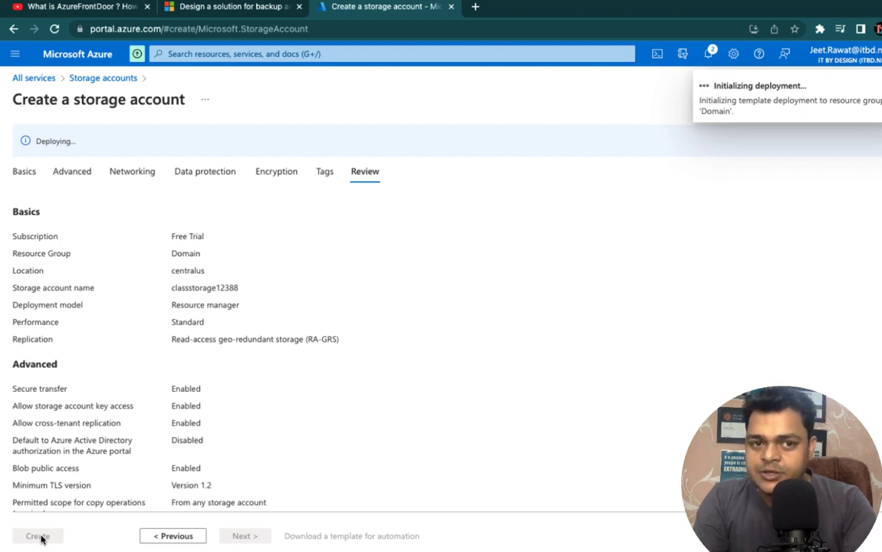
Open the Azure portal home page in a second browser tab, signing in with the existing account
right_click(89, 54)
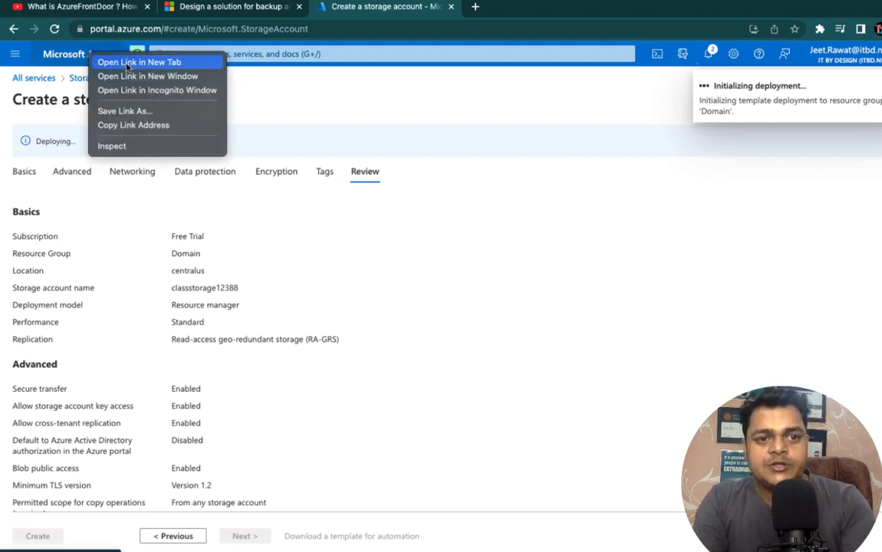
click(128, 65)
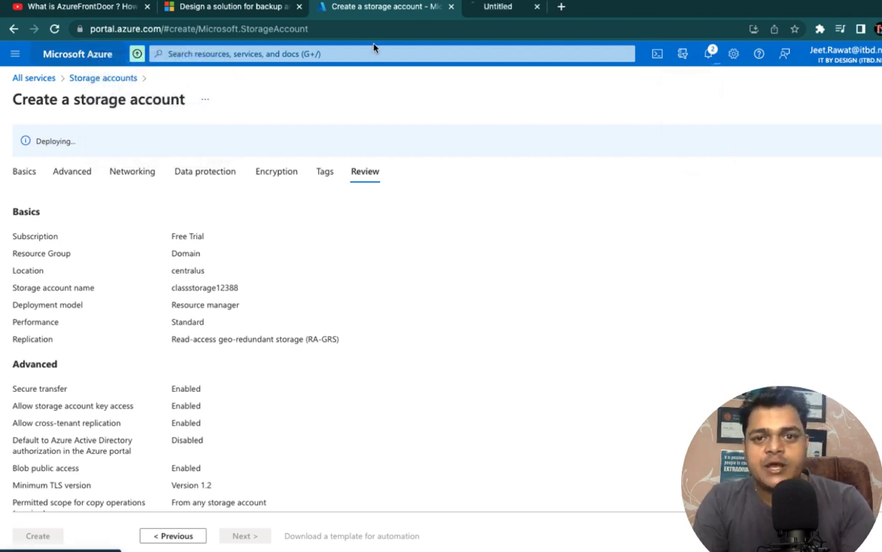
click(495, 9)
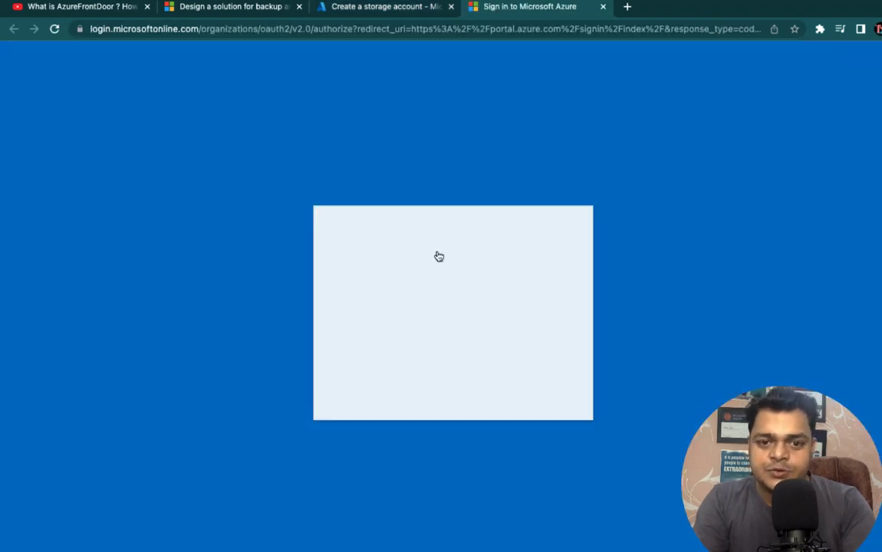
click(422, 223)
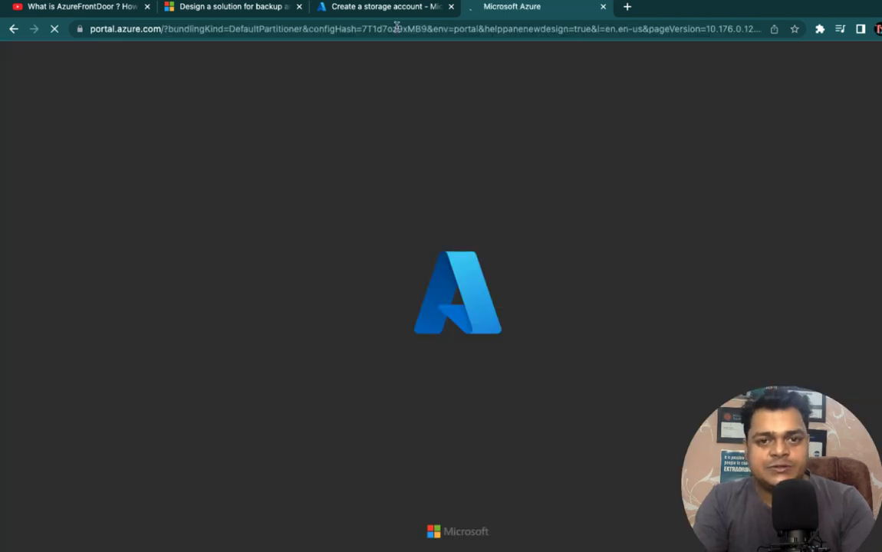
click(390, 14)
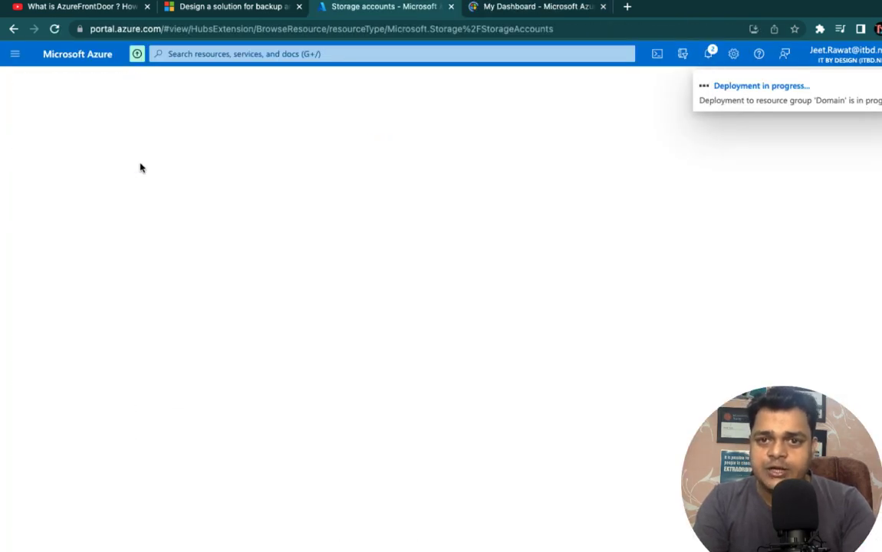
key(ctrl+Tab)
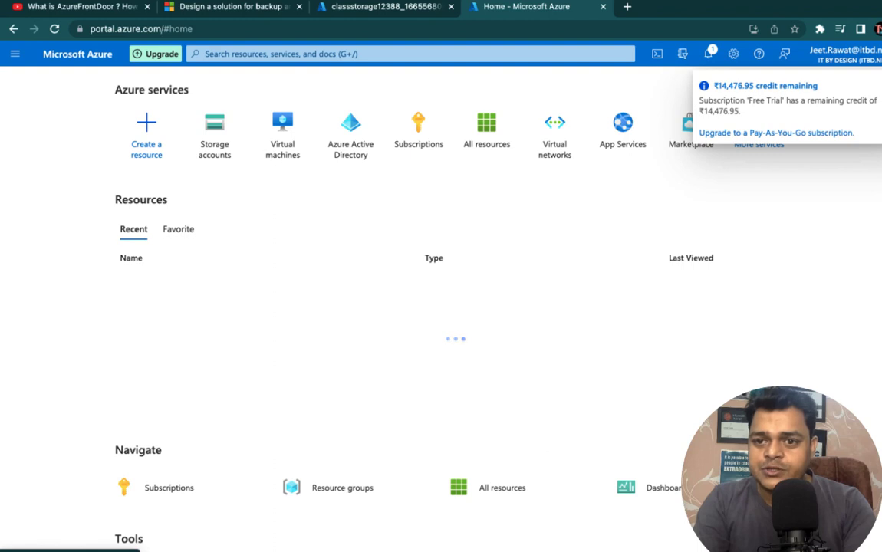
Find Recovery Services vaults in the Storage category of all services and start creating a new vault
click(758, 148)
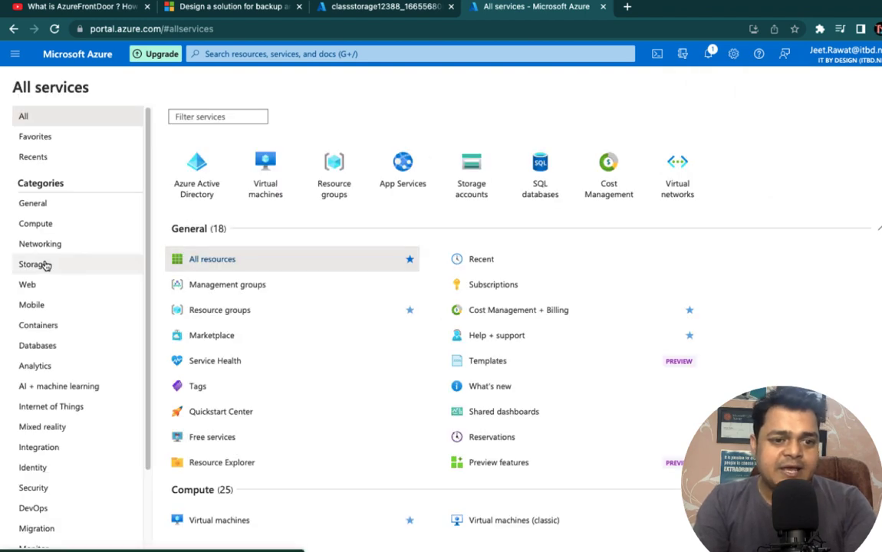
click(44, 265)
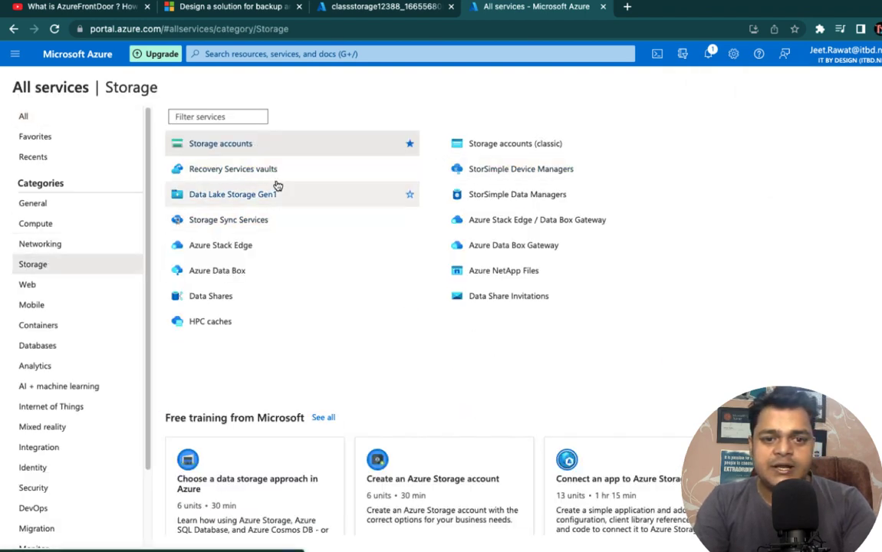
click(244, 174)
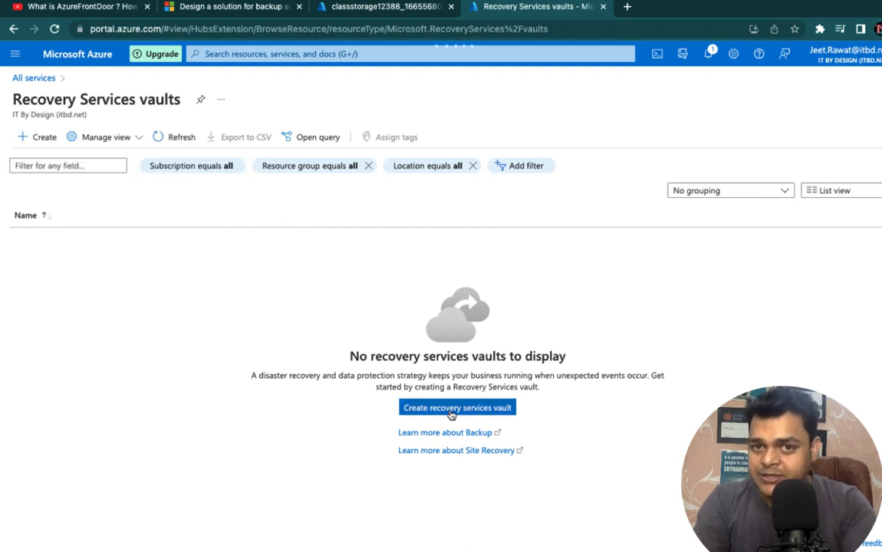
click(452, 413)
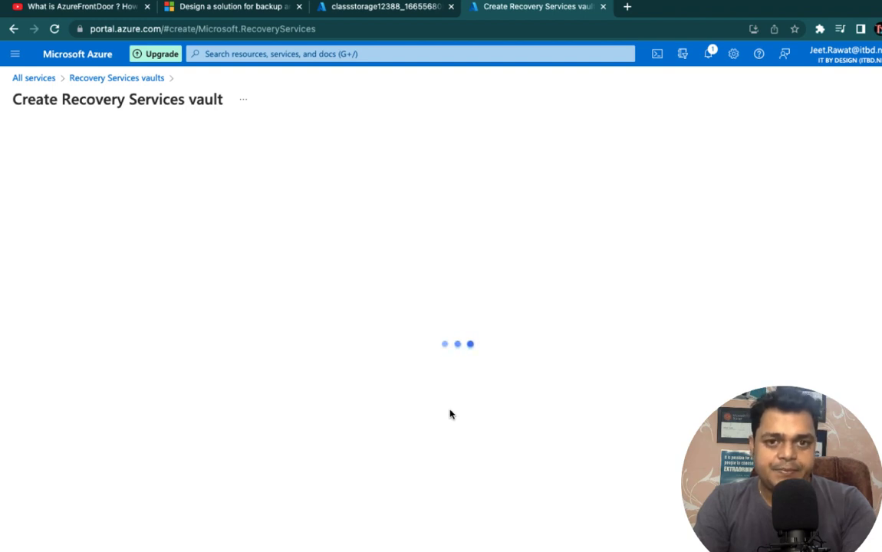
Assign the new Recovery Services vault to the Domain resource group and name it trainingvaults
click(285, 255)
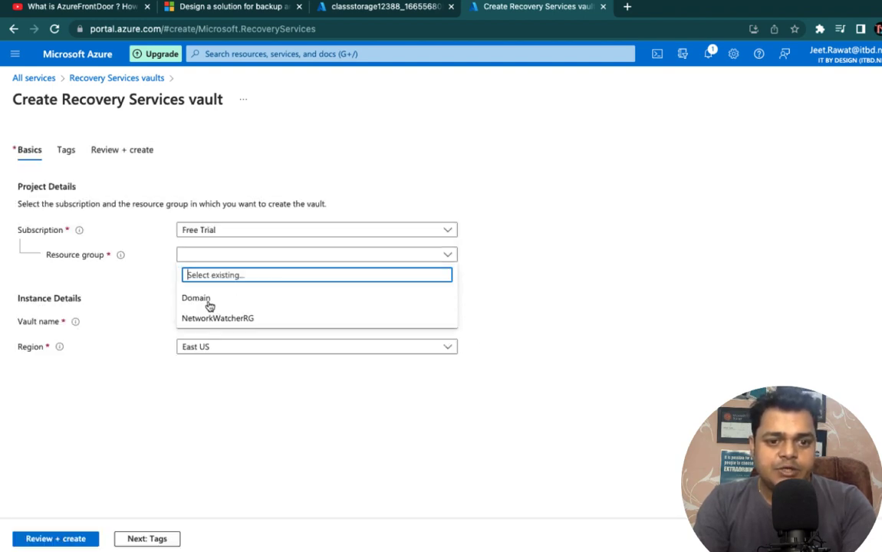
click(204, 299)
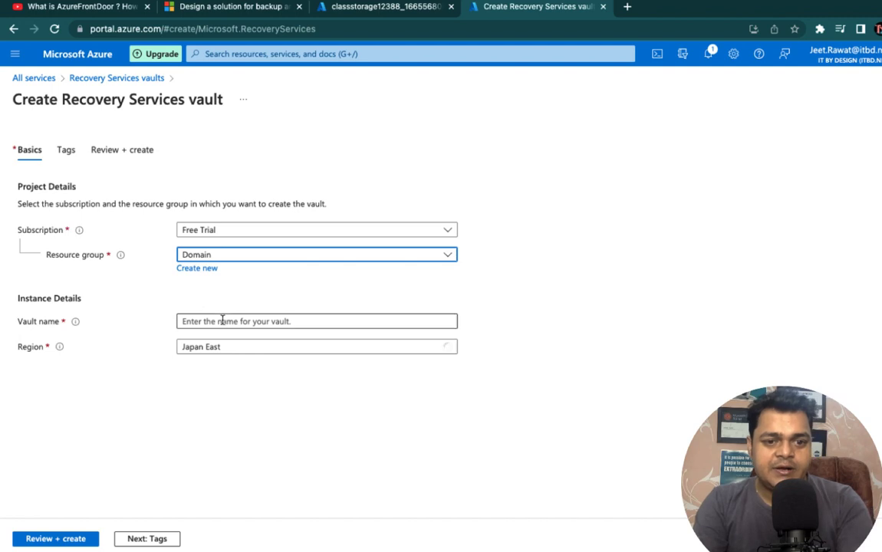
click(222, 321)
text(trai)
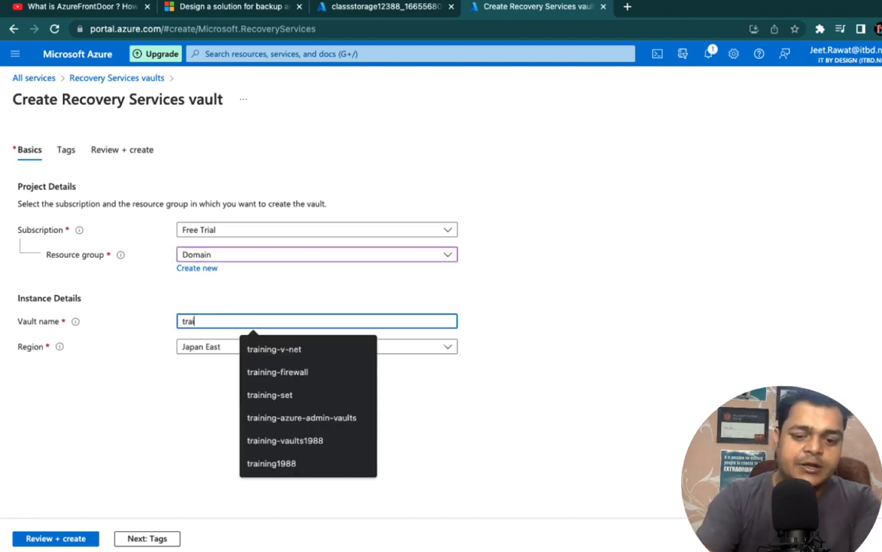
text(ningva)
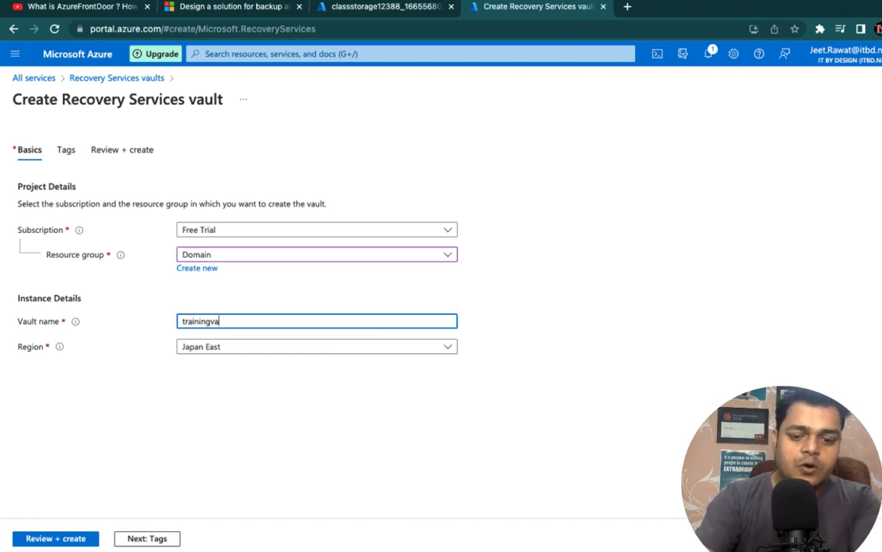
text(ults)
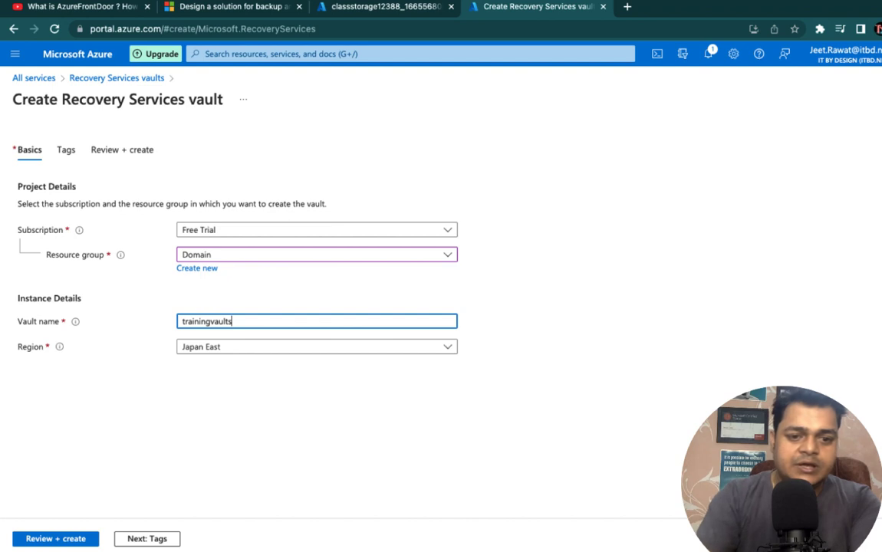
Set the Recovery Services vault's region to Central US
click(325, 350)
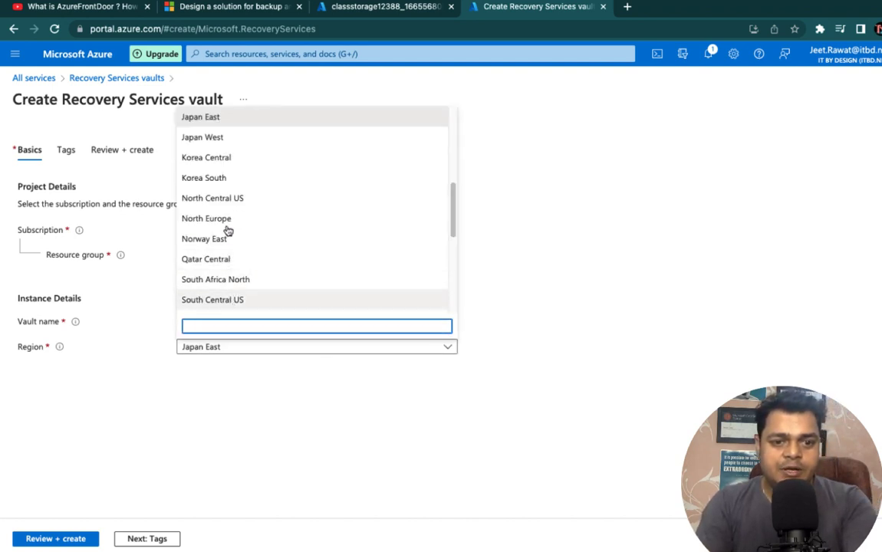
scroll(219, 223, up, 4)
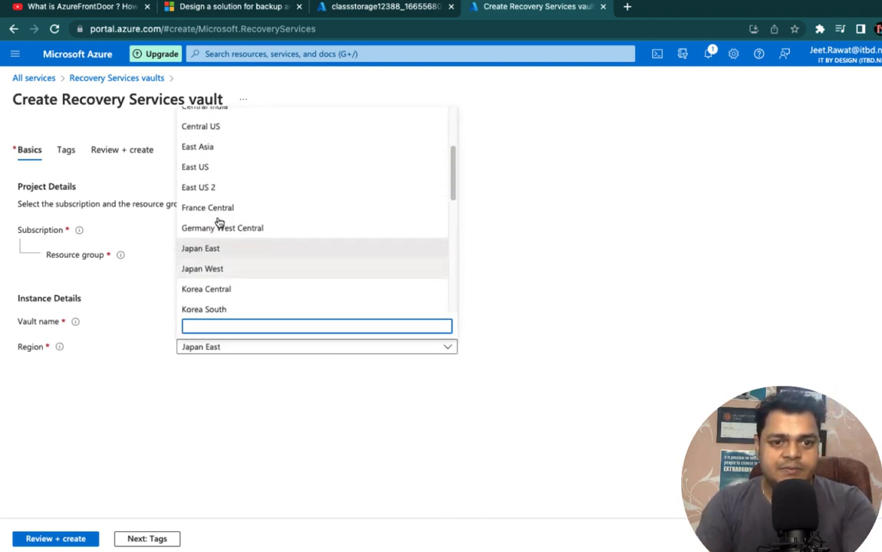
click(212, 136)
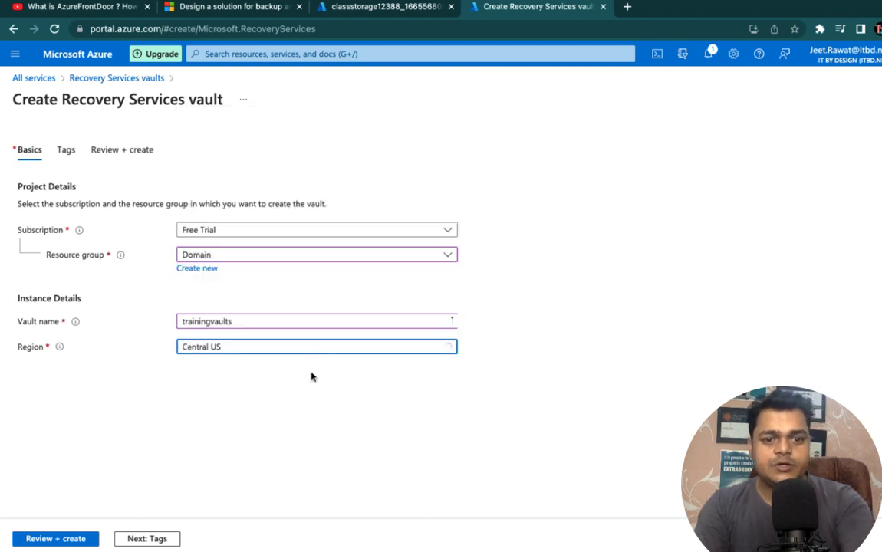
Extend the vault name to trainingvaults1988, then review the configuration and create the vault
click(275, 324)
text(1988)
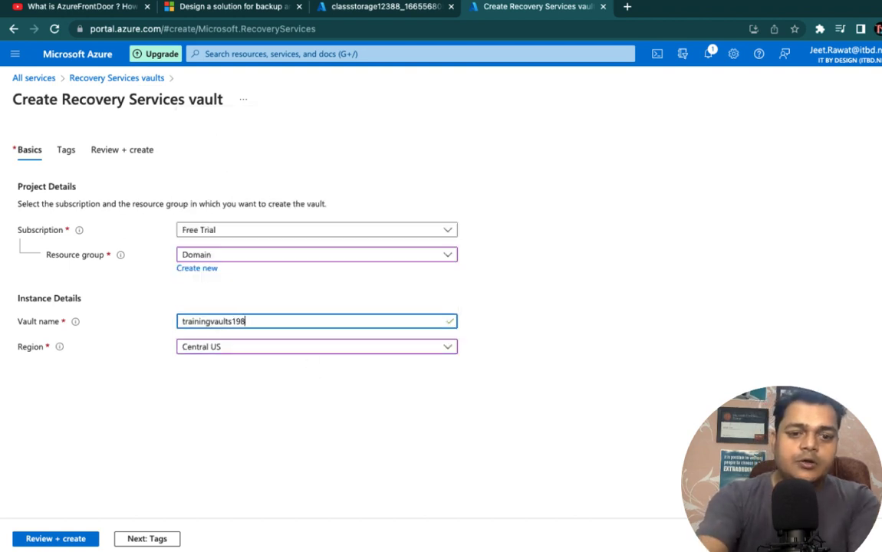
click(636, 307)
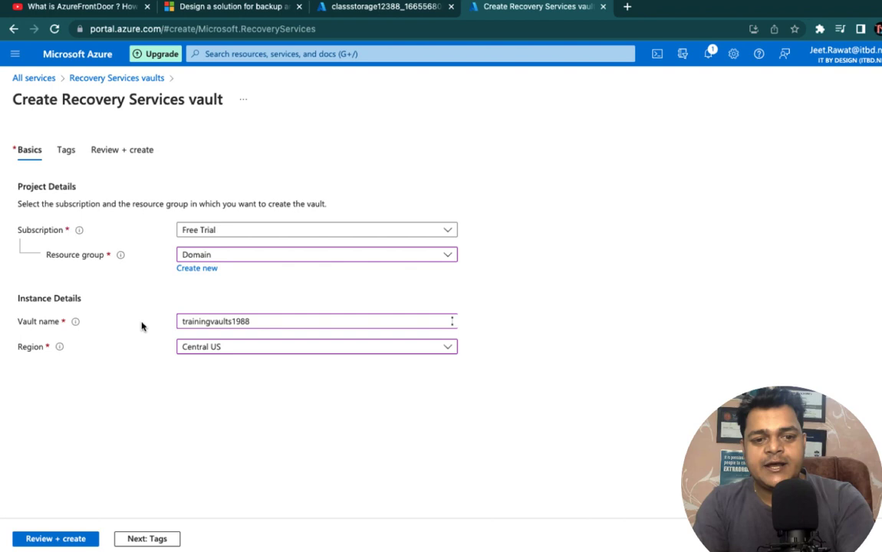
click(77, 541)
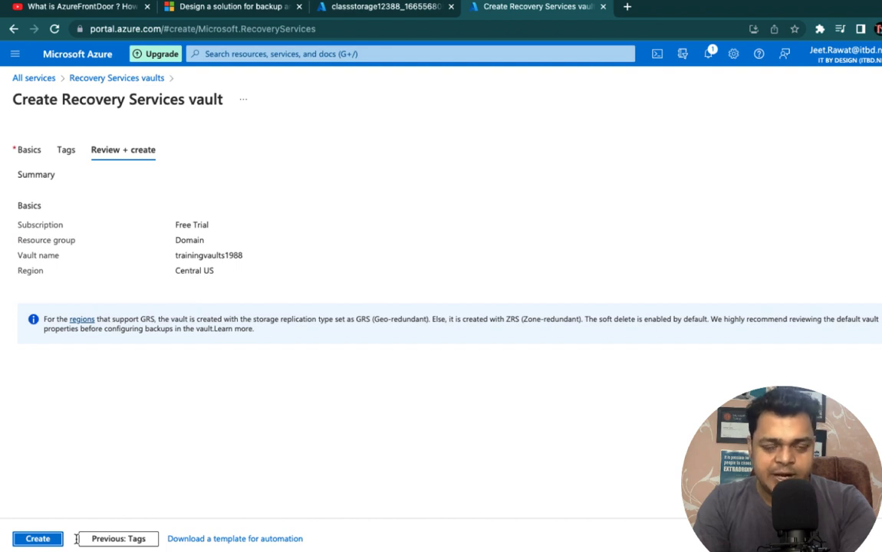
click(31, 540)
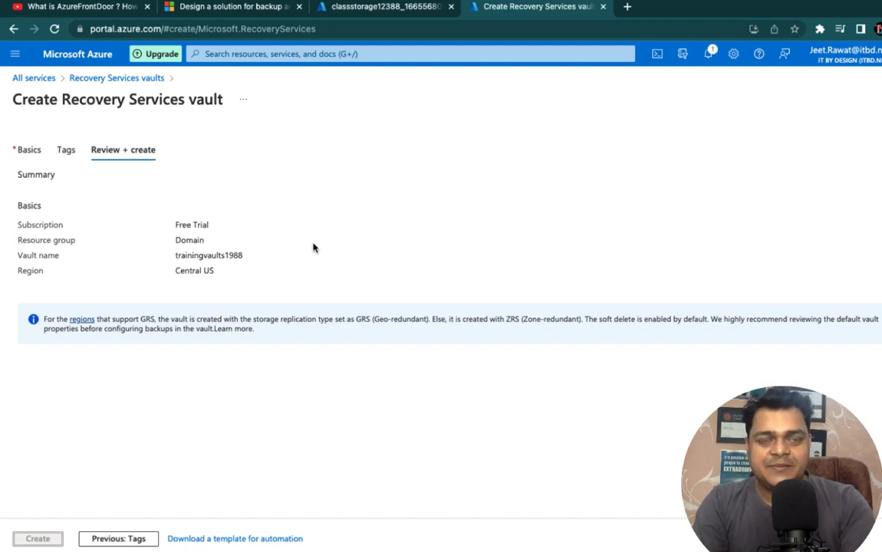
Go to the deployed classstorage12388 storage account in the other browser tab and open its file shares
click(393, 11)
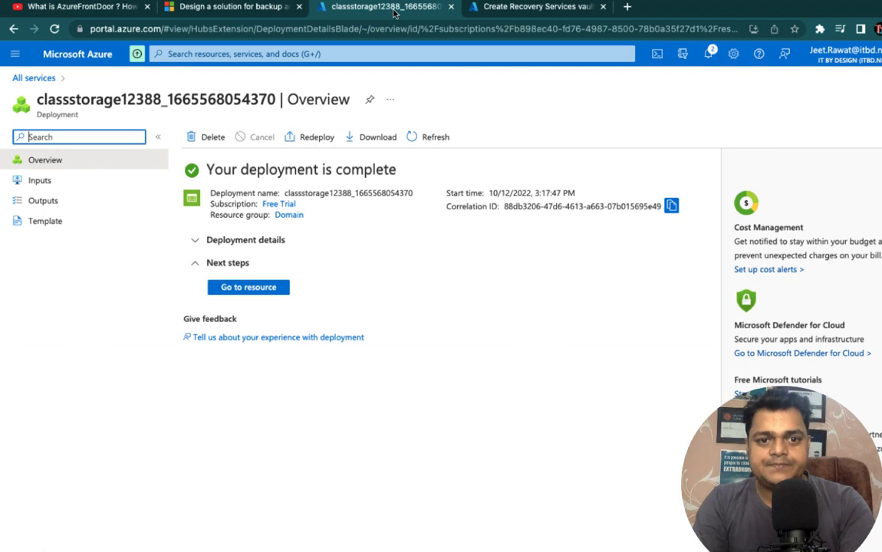
click(240, 288)
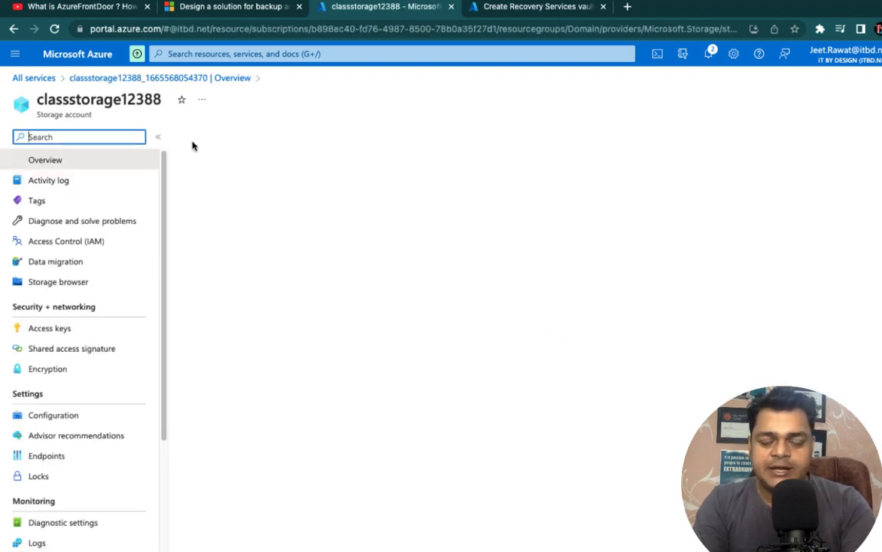
key(alt+Left)
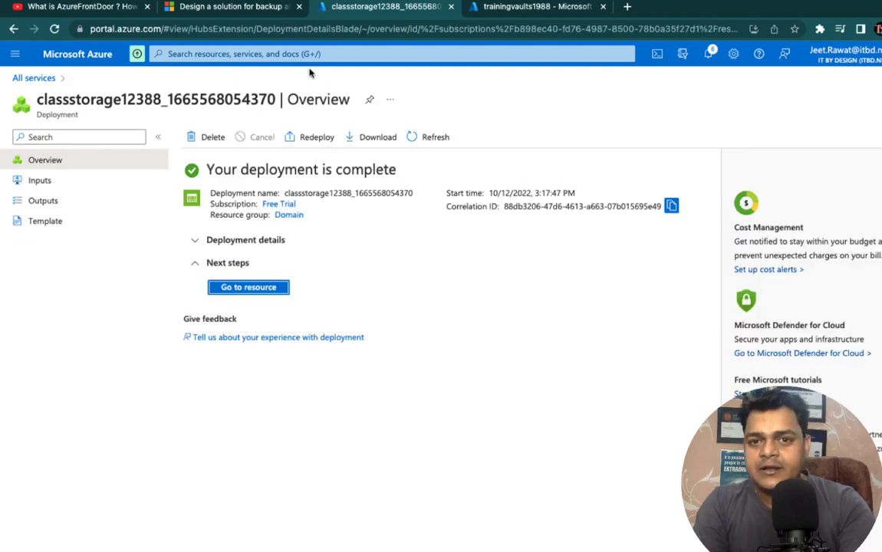
click(251, 288)
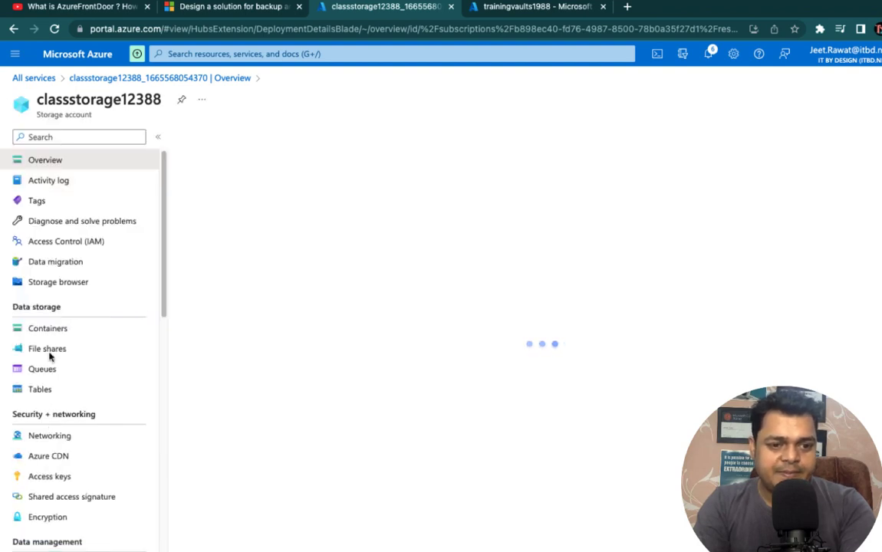
click(47, 349)
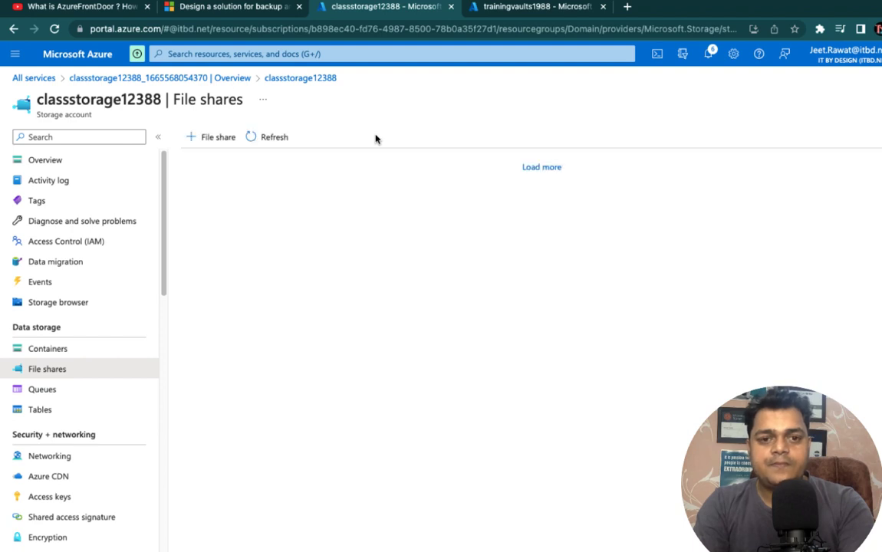
Create a file share named share in the storage account, keeping the Transaction optimized tier
click(219, 141)
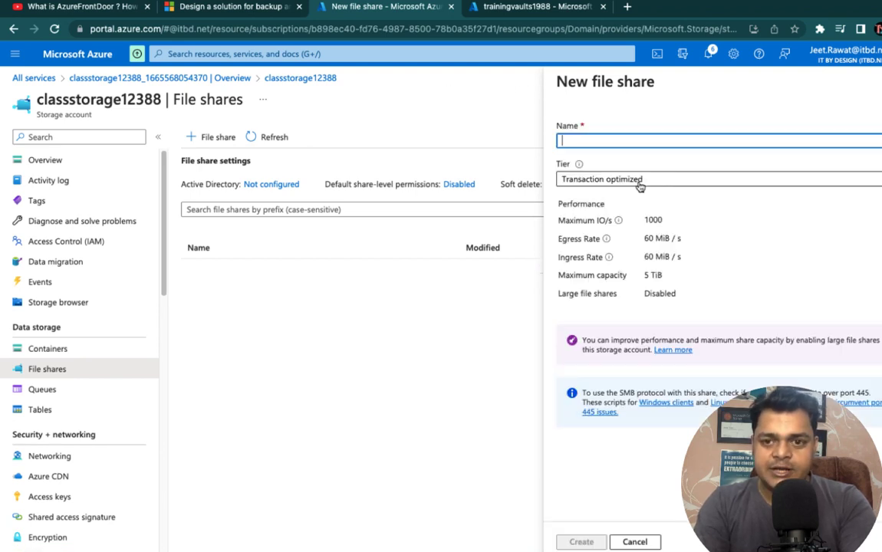
text(Share)
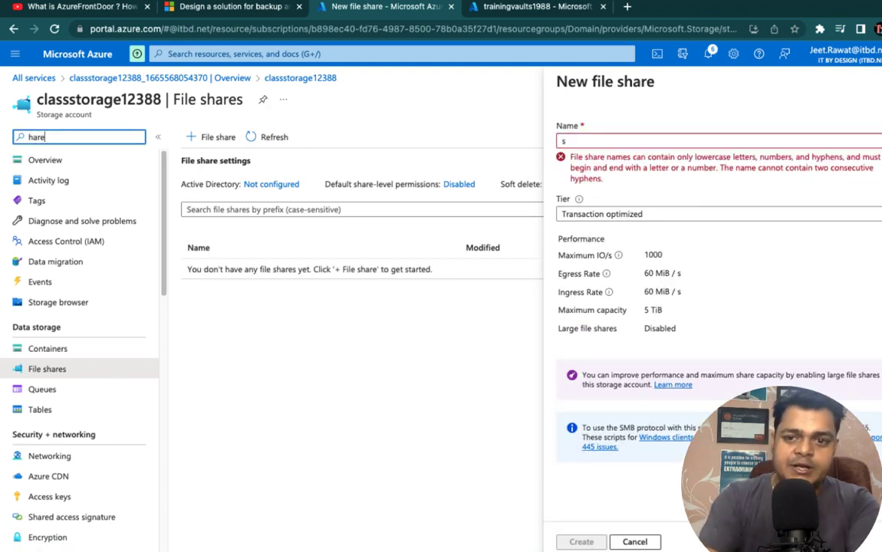
click(590, 141)
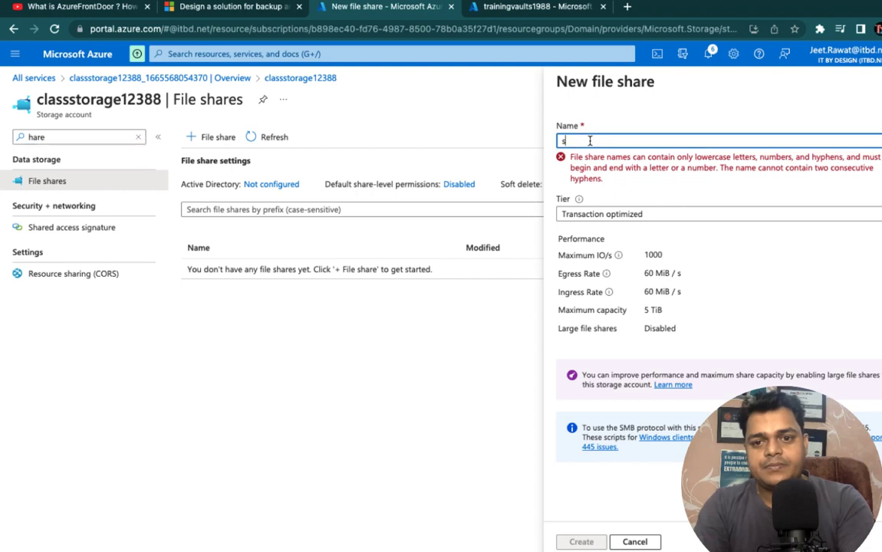
text(hare)
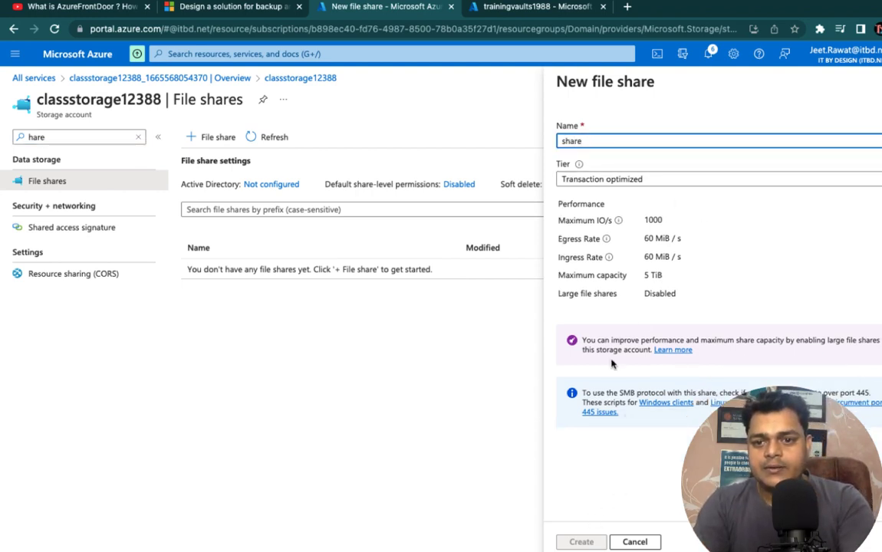
click(582, 542)
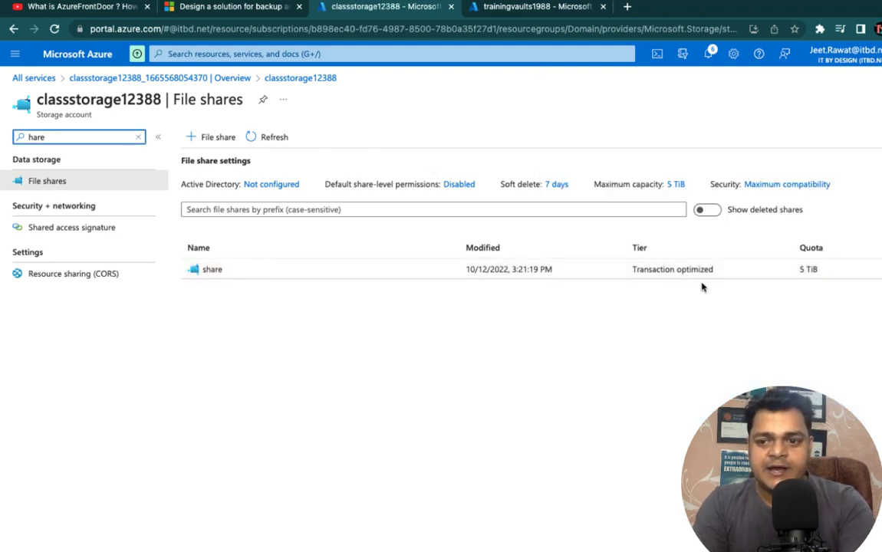
Set the quota of the file share named share to 5 GiB
click(880, 269)
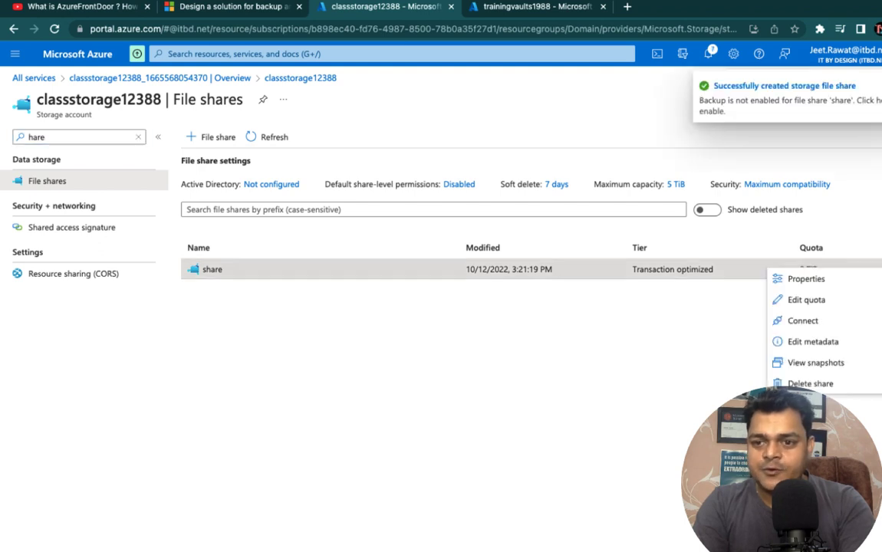
click(807, 301)
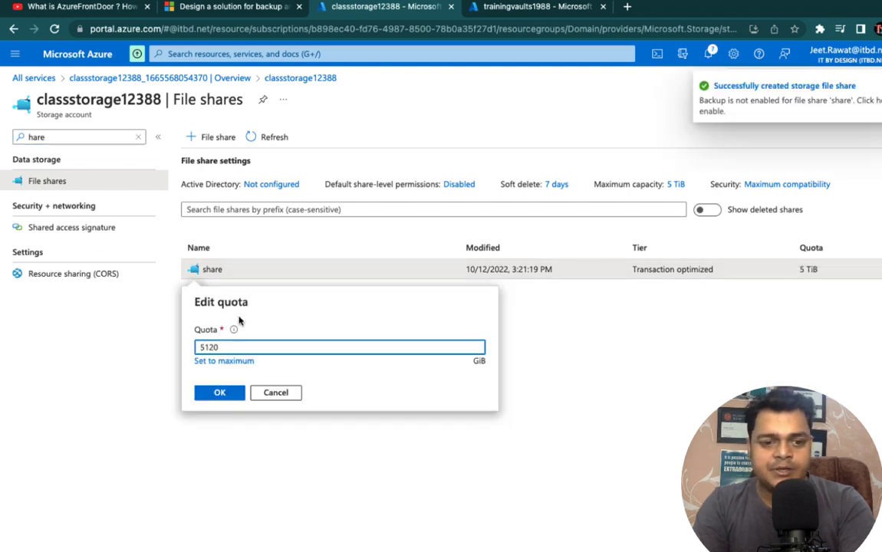
double_click(206, 347)
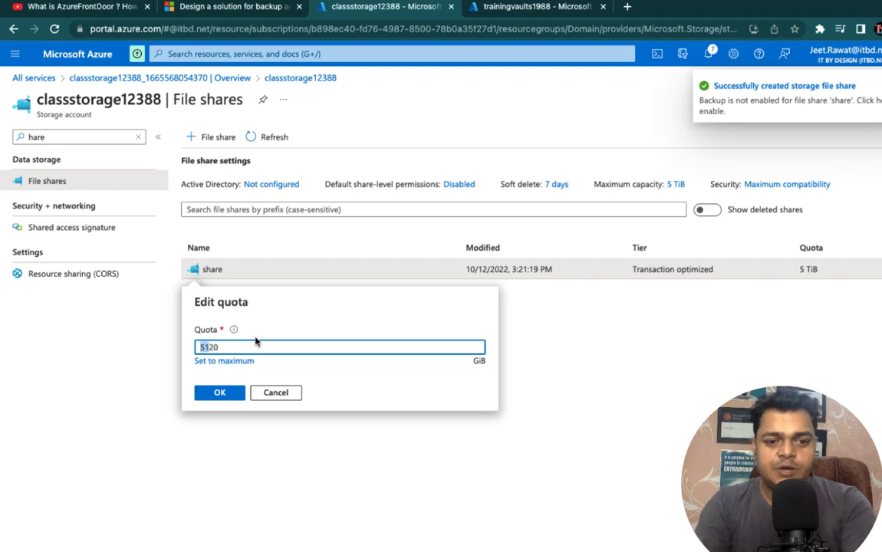
text(20)
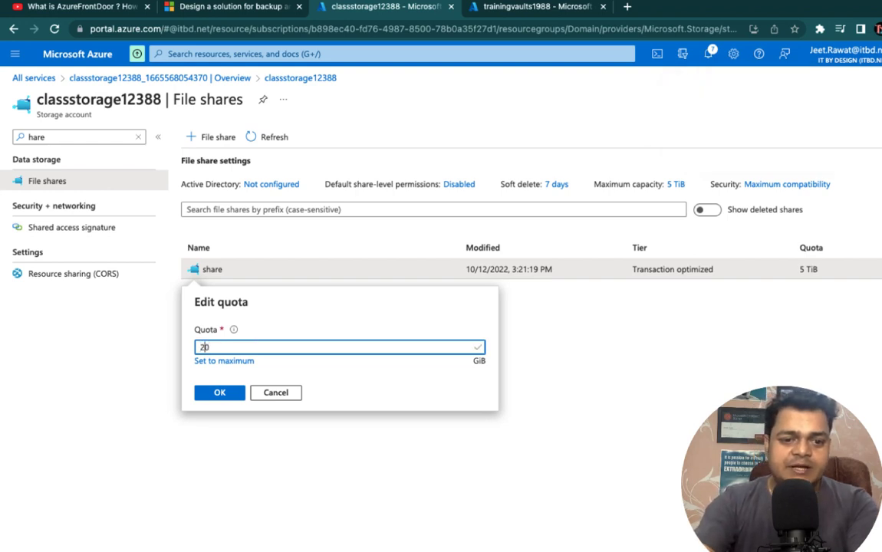
key(BackSpace)
key(BackSpace)
text(5)
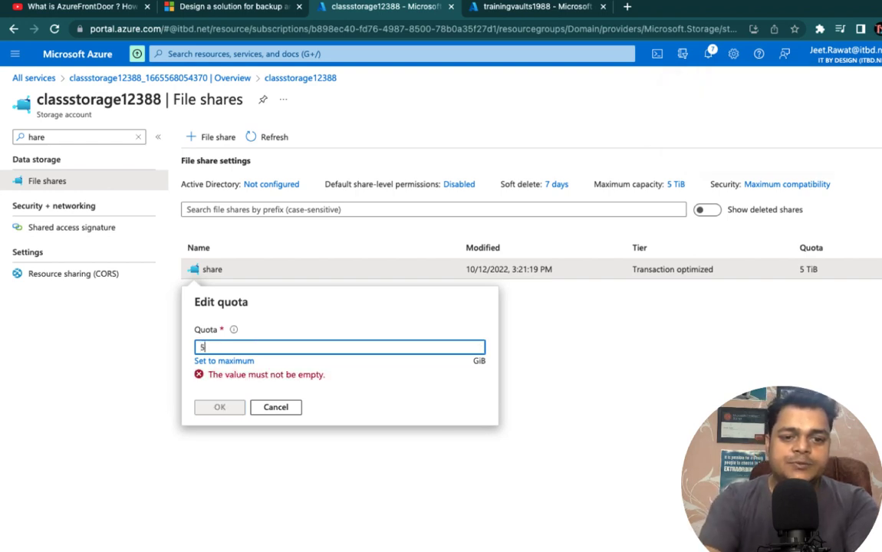
click(223, 395)
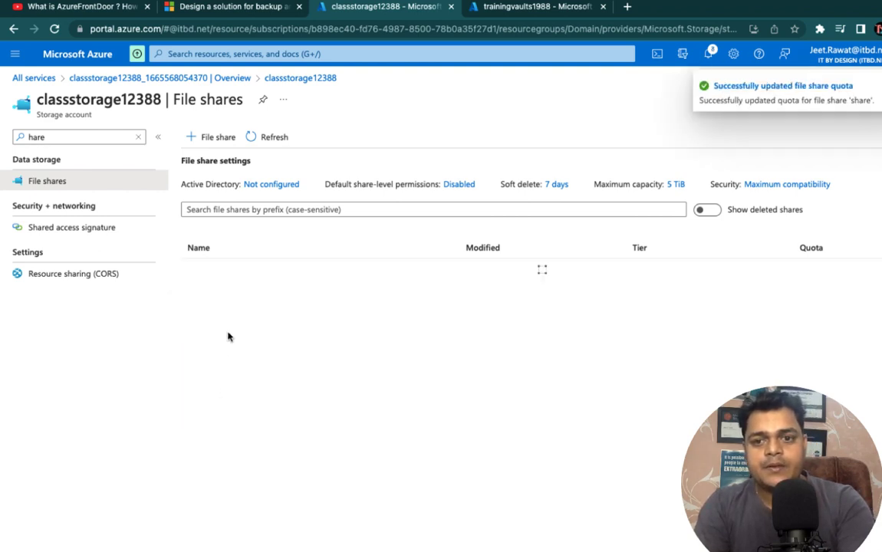
Upload 1,000,000ViewsMilestone!.png, the 1.3 AWS – Restart Program PDF and 2.0 Certification Policy.pdf from Downloads to the file share, and close the upload pane
click(217, 274)
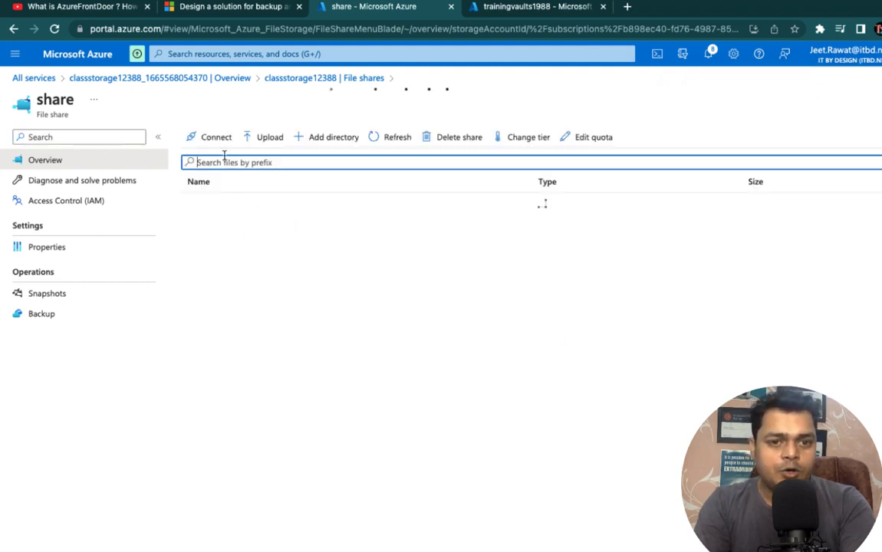
click(270, 137)
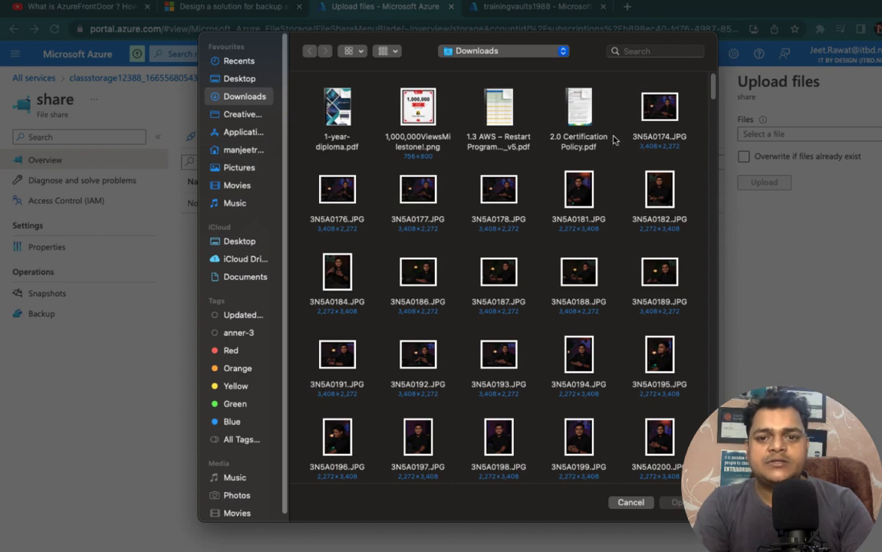
click(516, 107)
super+click(578, 107)
super+click(418, 108)
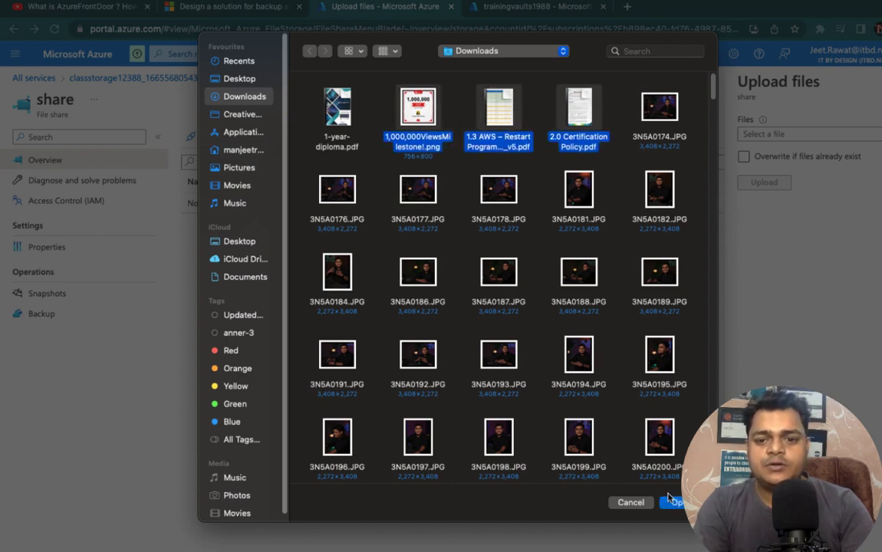
click(676, 503)
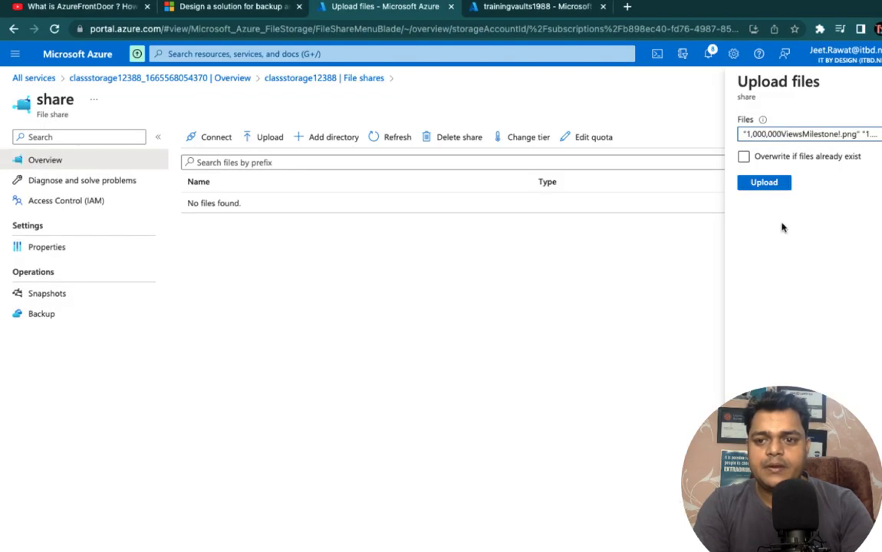
click(764, 183)
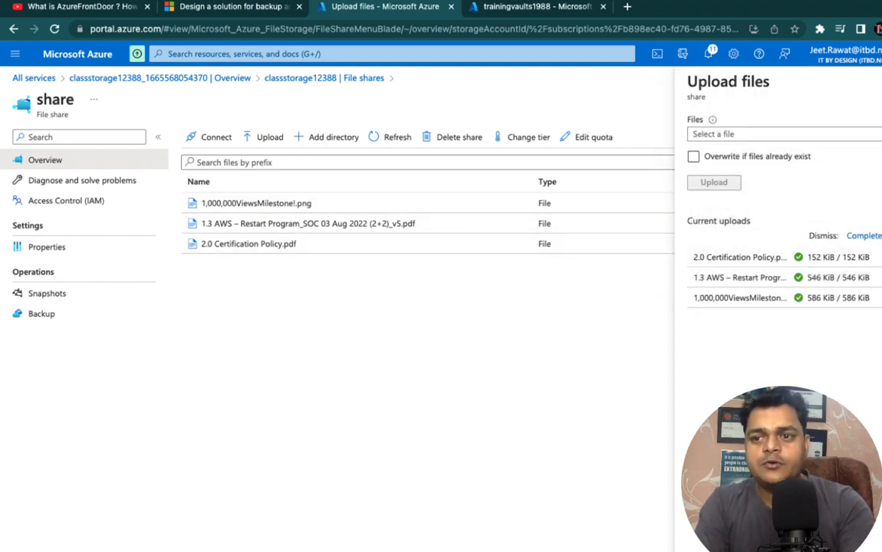
click(858, 80)
Return to the trainingvaults1988 backup page and choose Azure file share as the workload to back up
click(516, 7)
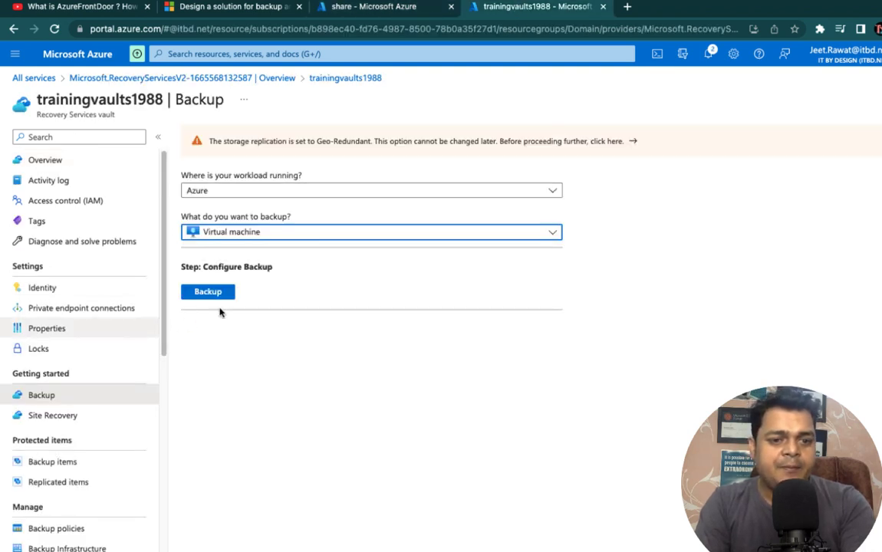
click(248, 234)
click(239, 271)
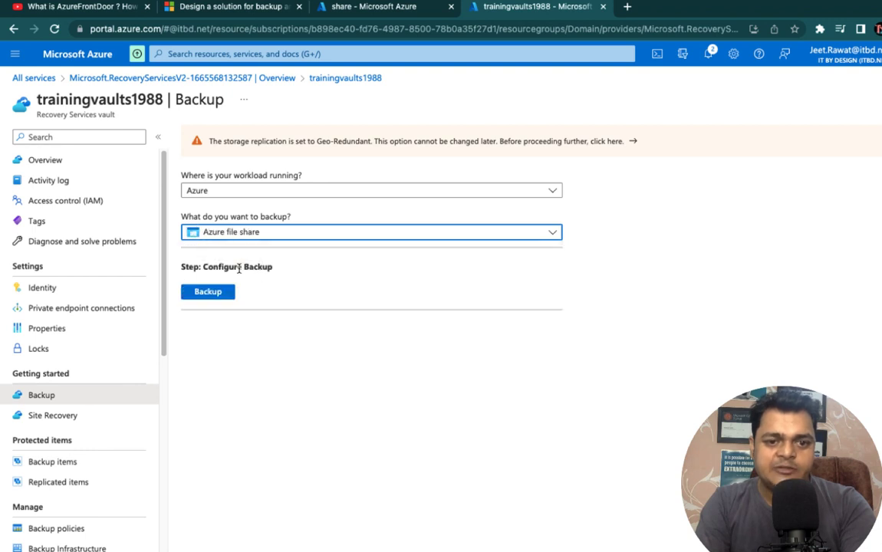
Start configuring the file share backup in the vault and select classstorage12388 as the storage account
click(208, 293)
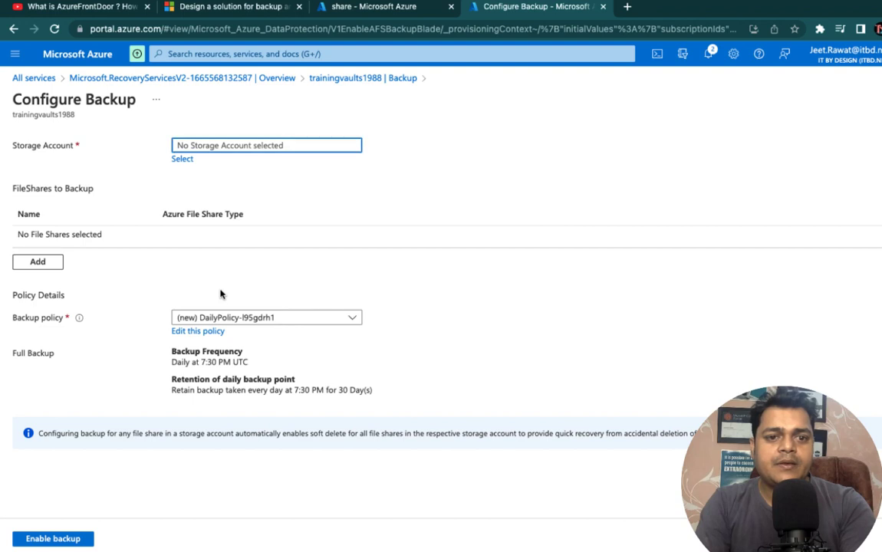
click(182, 160)
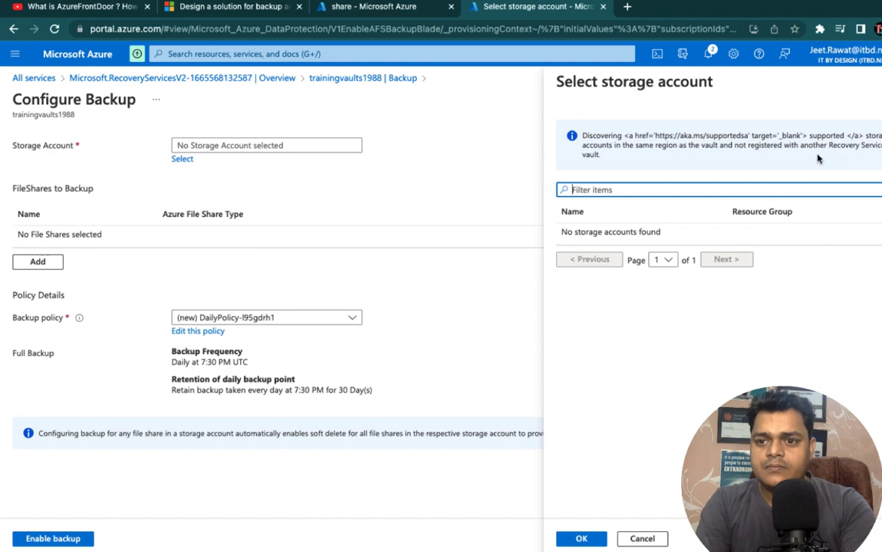
click(673, 149)
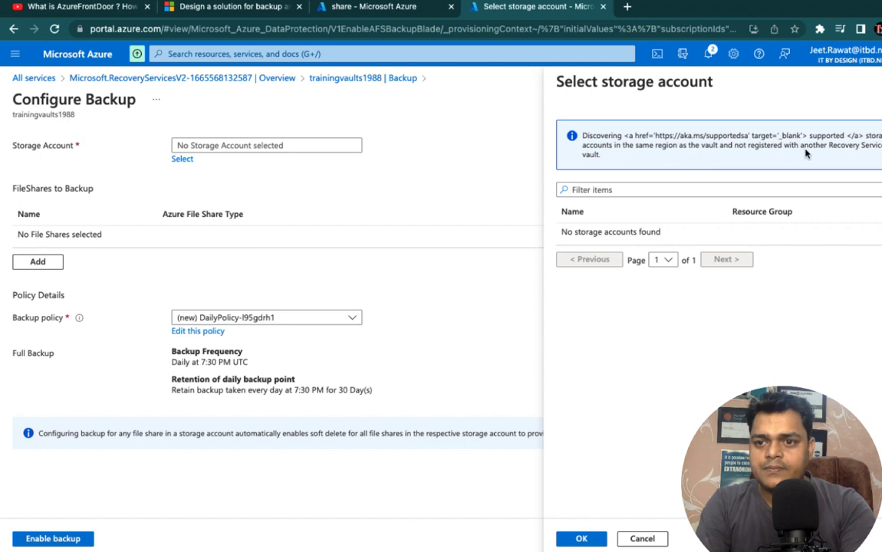
click(642, 539)
click(182, 159)
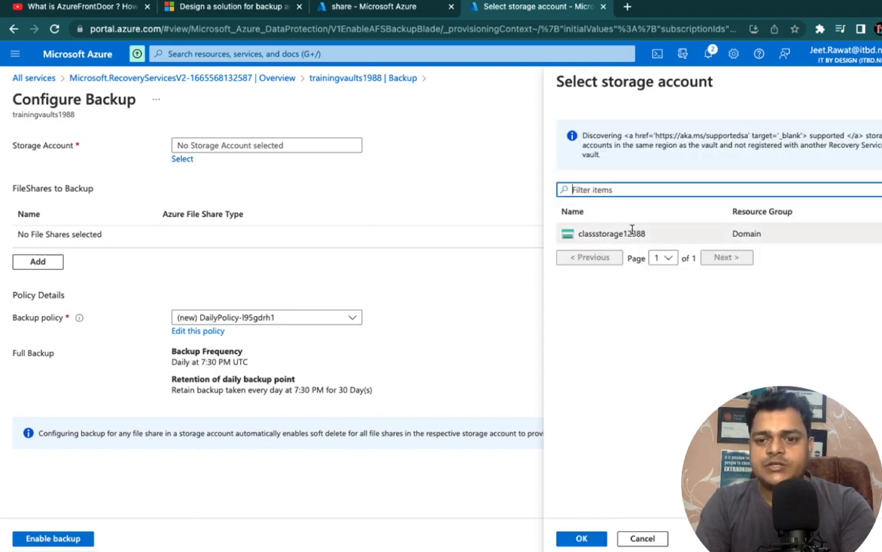
click(632, 233)
click(579, 539)
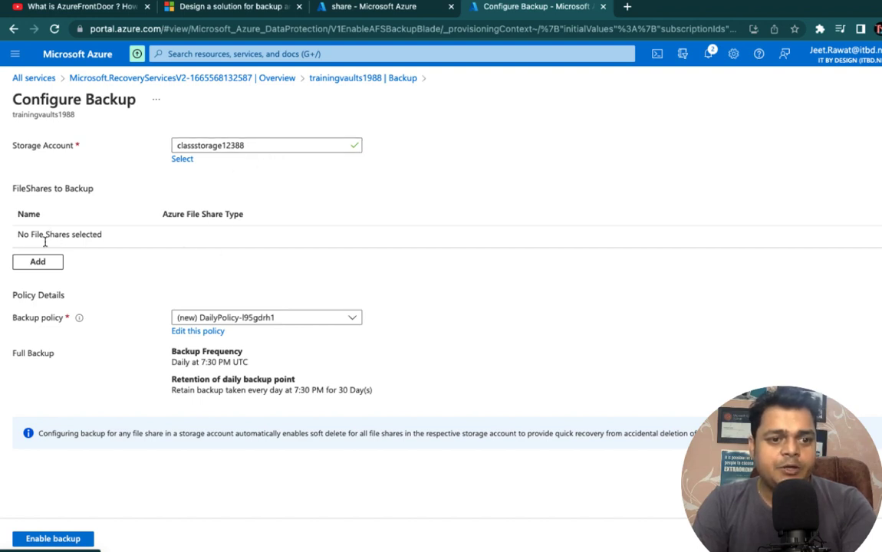
Add the file share named share to the backup and enable backup with the new daily policy
click(40, 265)
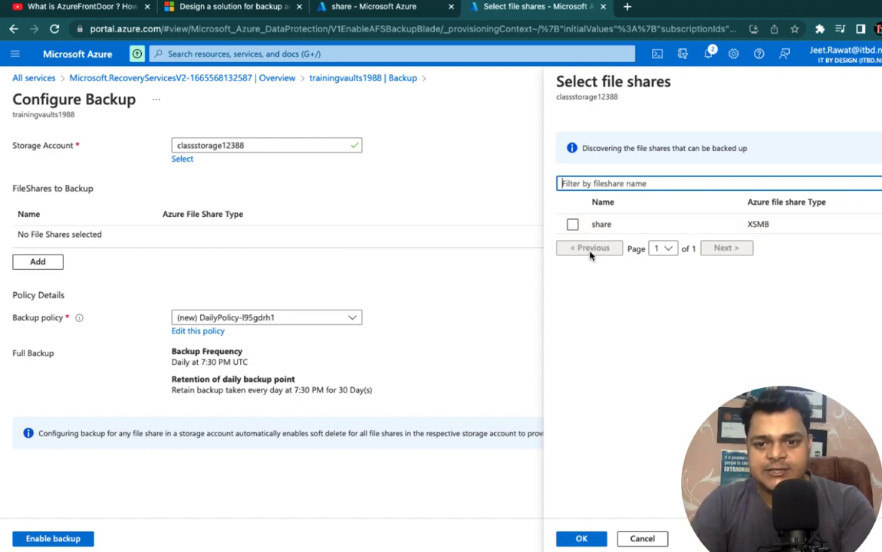
click(574, 225)
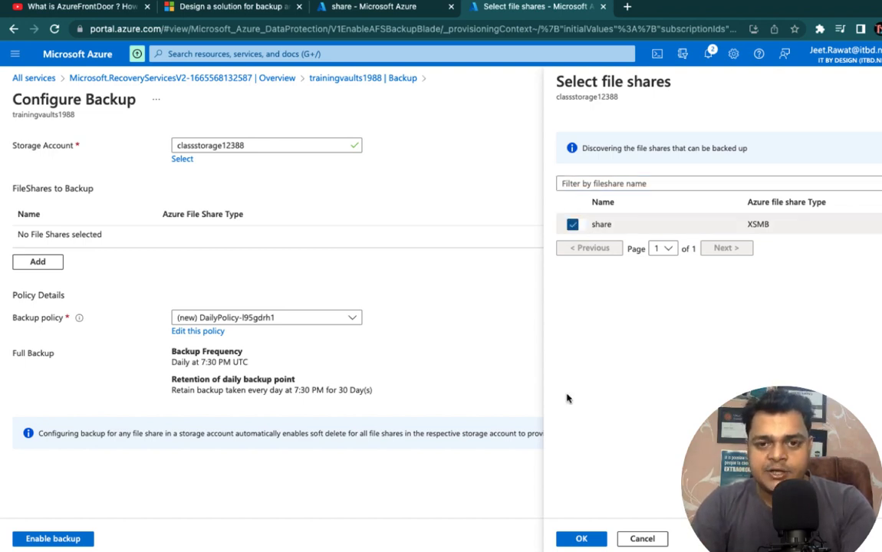
click(582, 540)
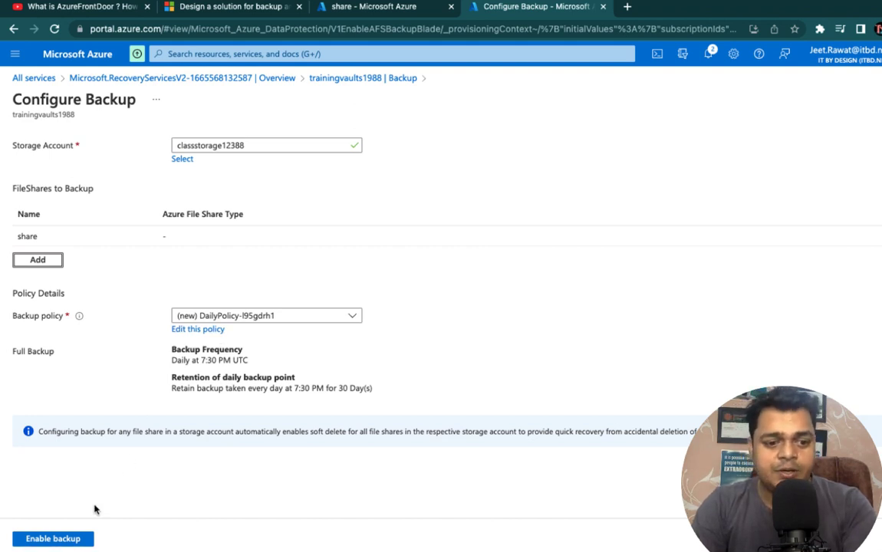
click(63, 540)
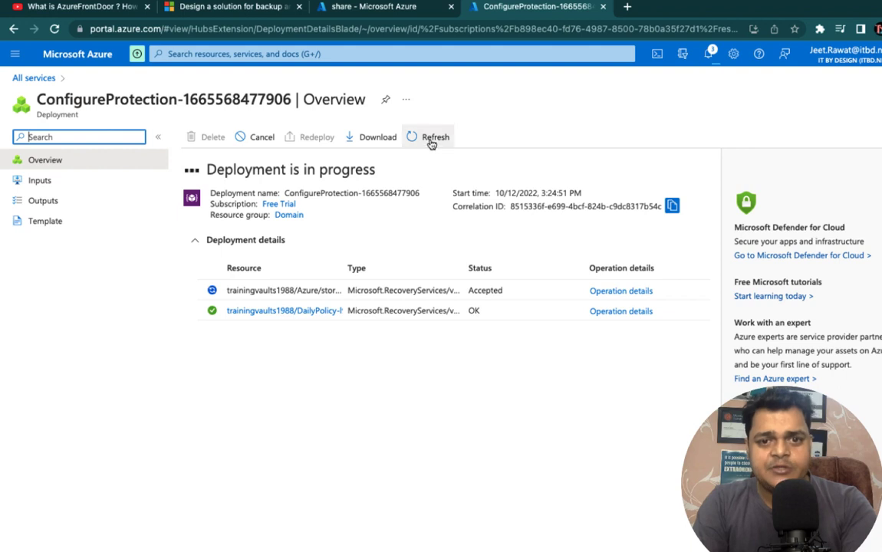
Switch to the file share page of classstorage12388 and reload it
click(352, 9)
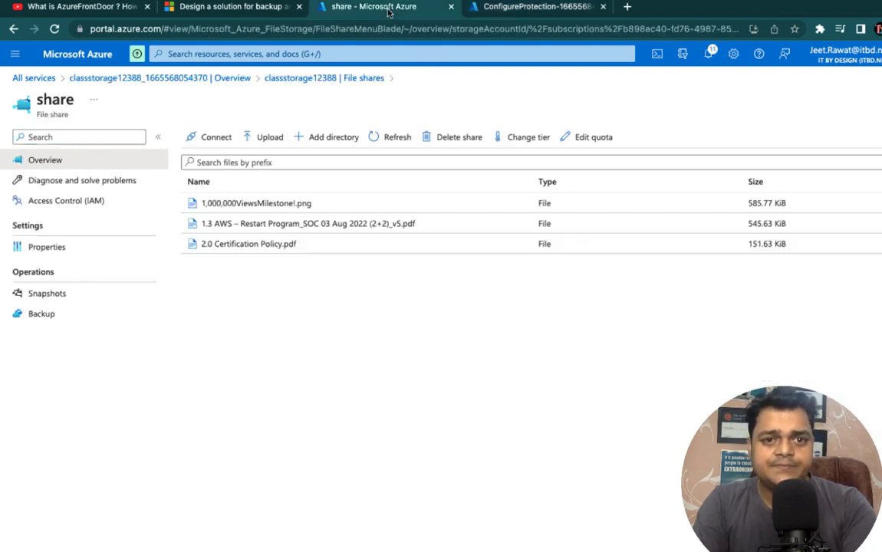
click(271, 29)
key(Return)
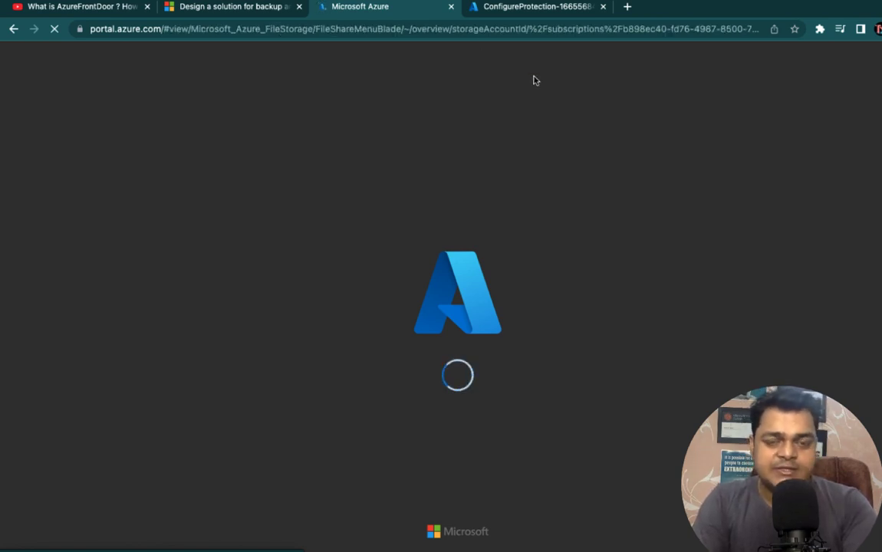
Return to the ConfigureProtection deployment, go to the trainingvaults1988 vault and open its Azure Storage (Azure Files) backup items
click(525, 8)
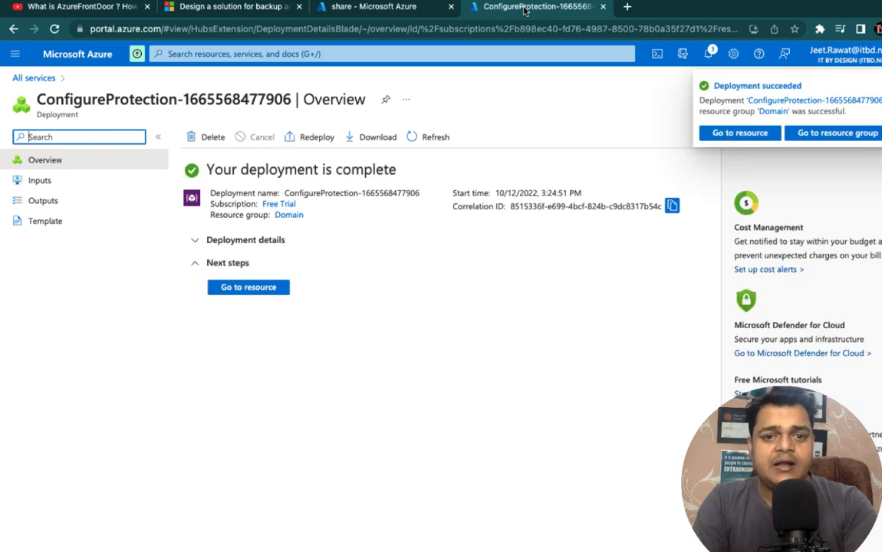
click(248, 287)
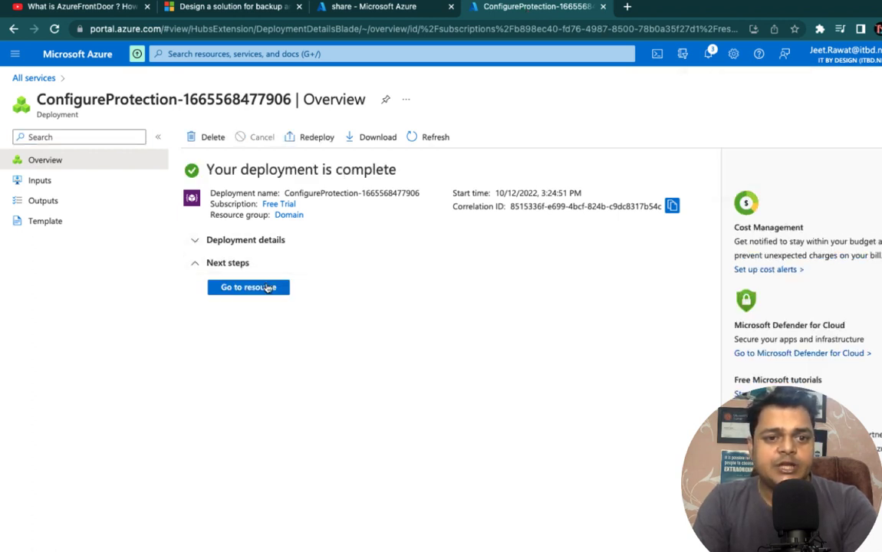
click(263, 288)
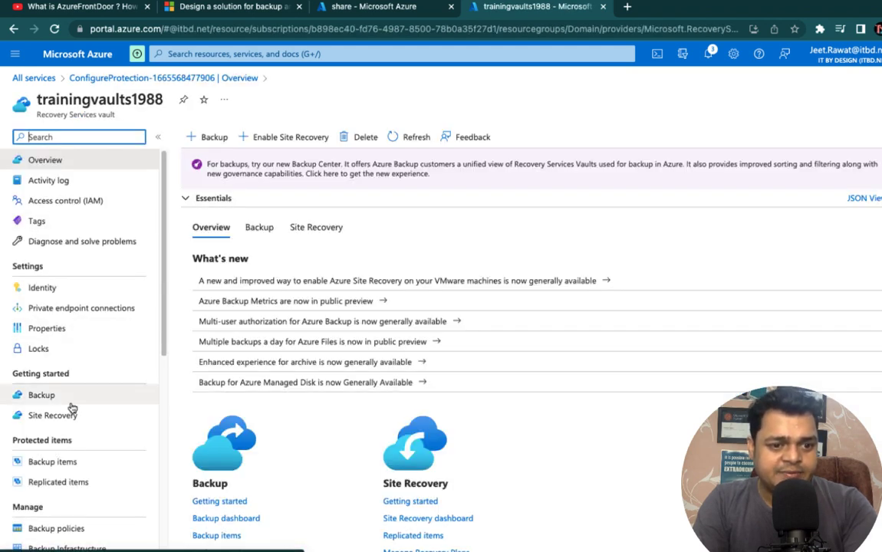
click(48, 463)
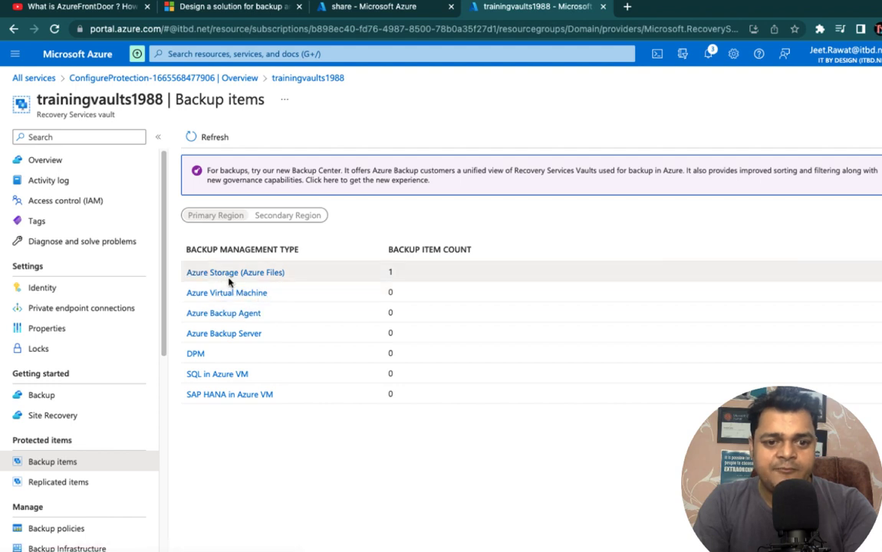
click(255, 278)
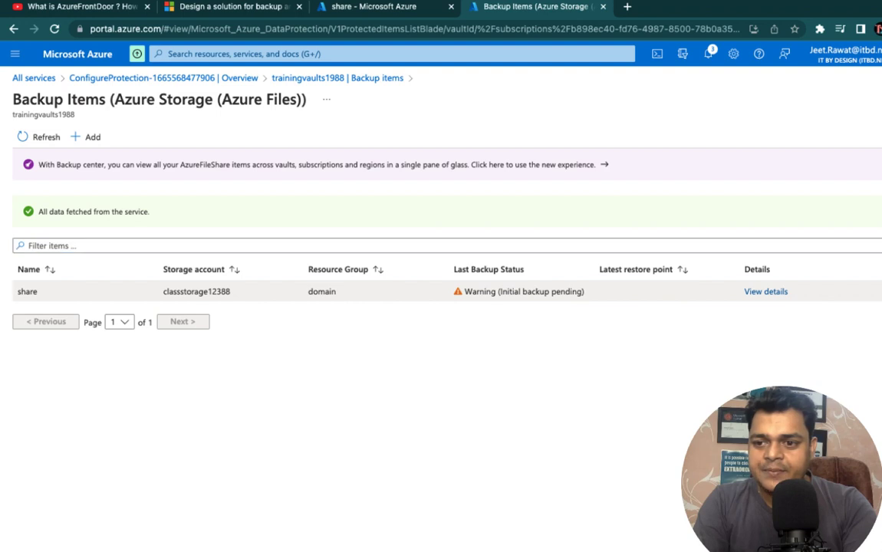
Run an on-demand backup of the file share named share, keeping 11/11/2022 as the retention date
click(875, 291)
click(811, 304)
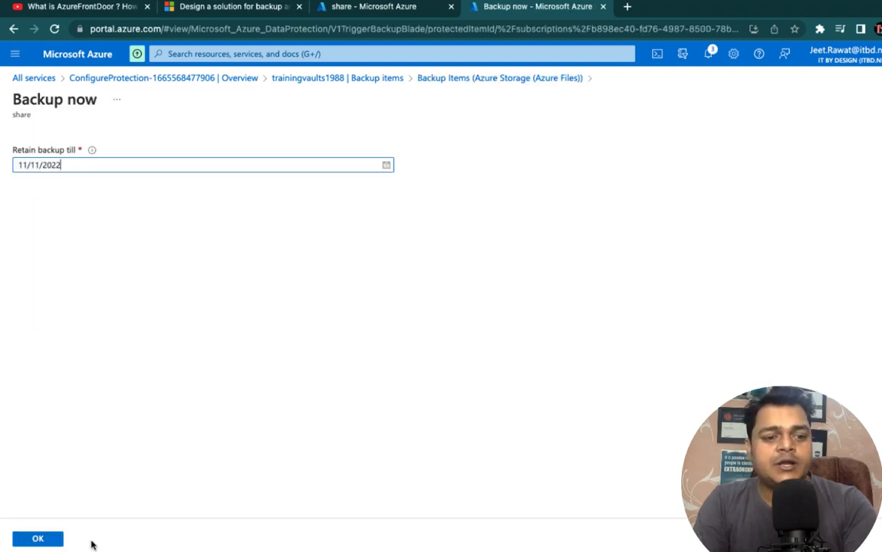
click(35, 539)
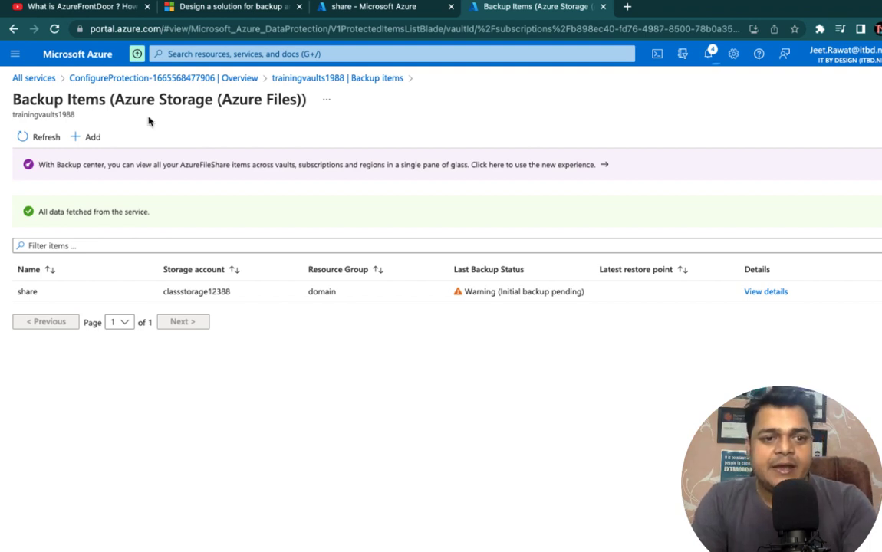
Refresh the Azure Files backup items and open the details of the file share named share
click(31, 137)
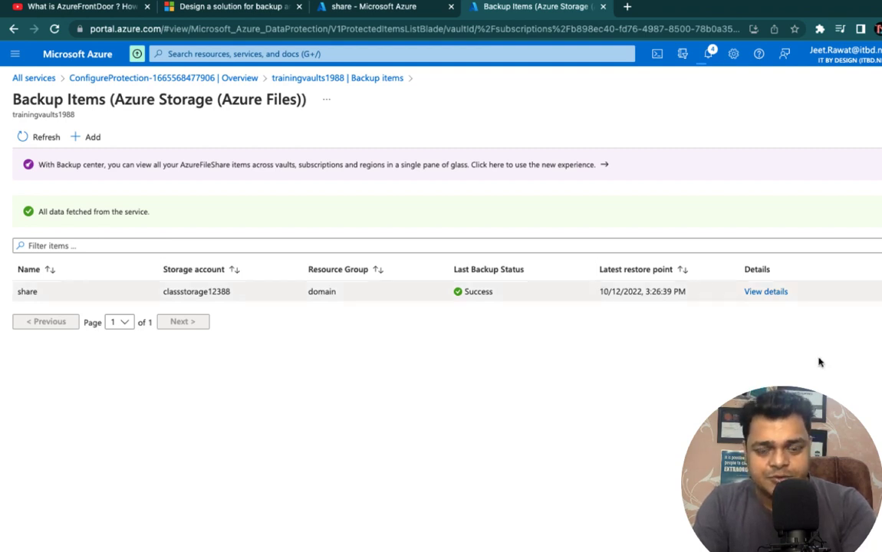
click(756, 293)
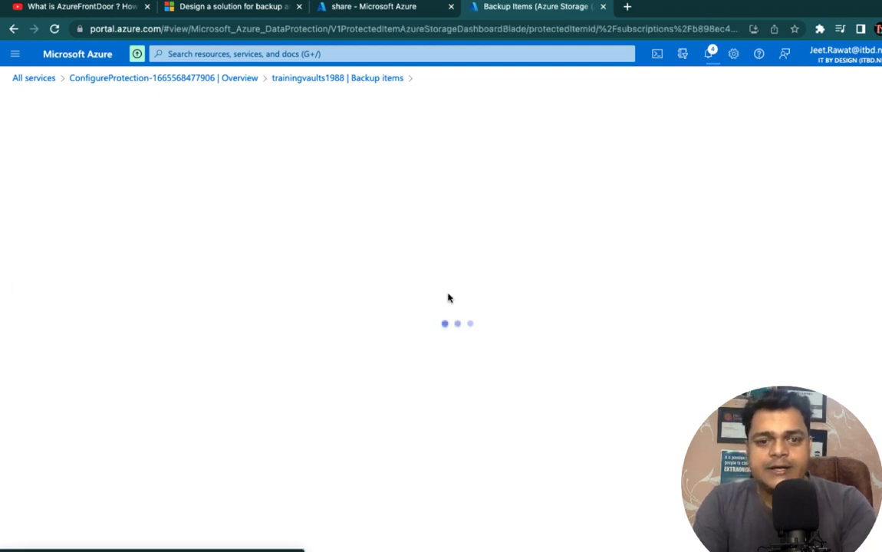